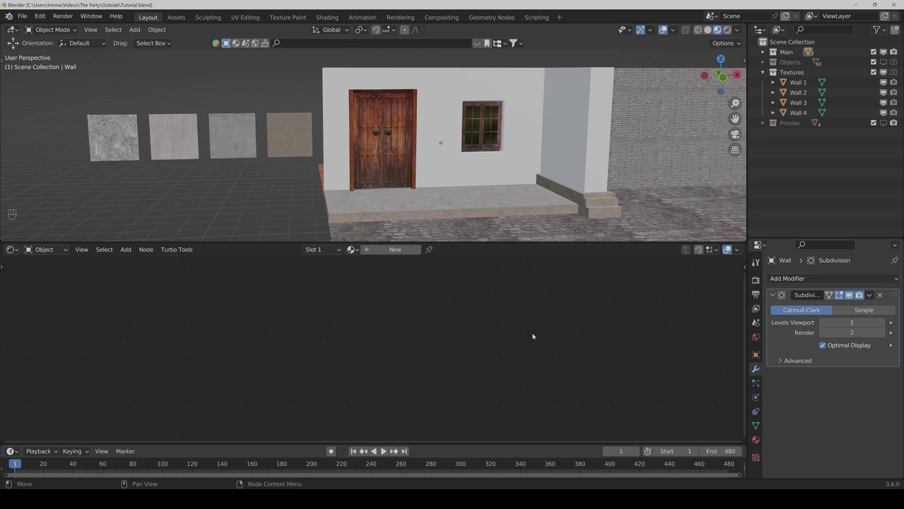
Apply the existing Wall 1 material to the house wall
{"action": "scroll", "coordinate": [227, 172], "scroll_direction": "up", "scroll_amount": 1}
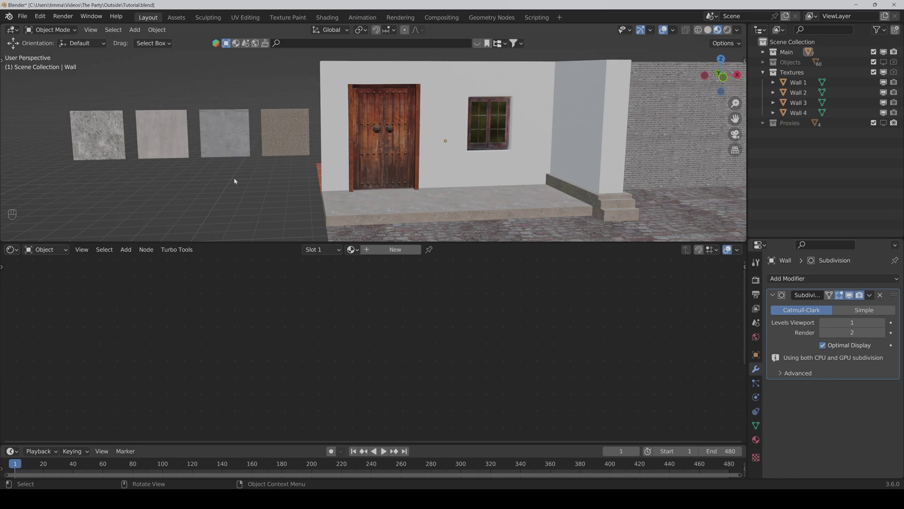
{"action": "left_click", "coordinate": [334, 168]}
{"action": "left_click", "coordinate": [352, 249]}
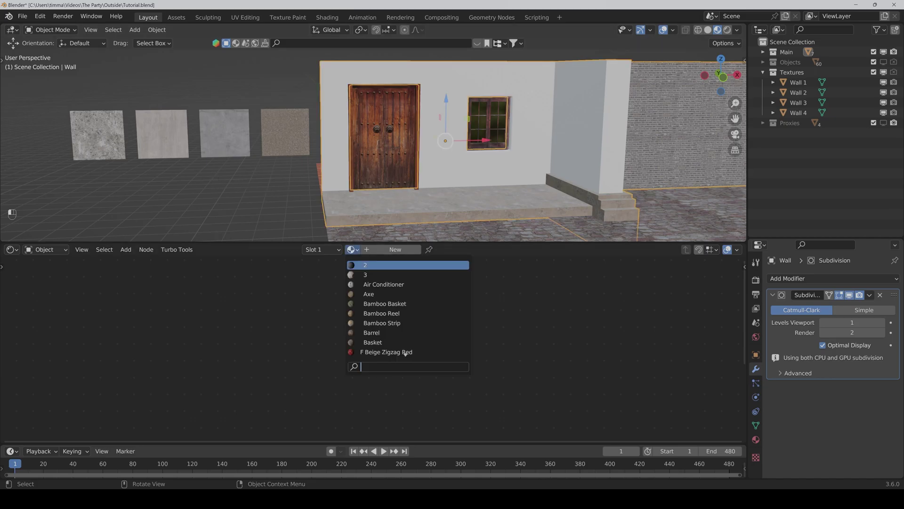
{"action": "type", "text": "wall"}
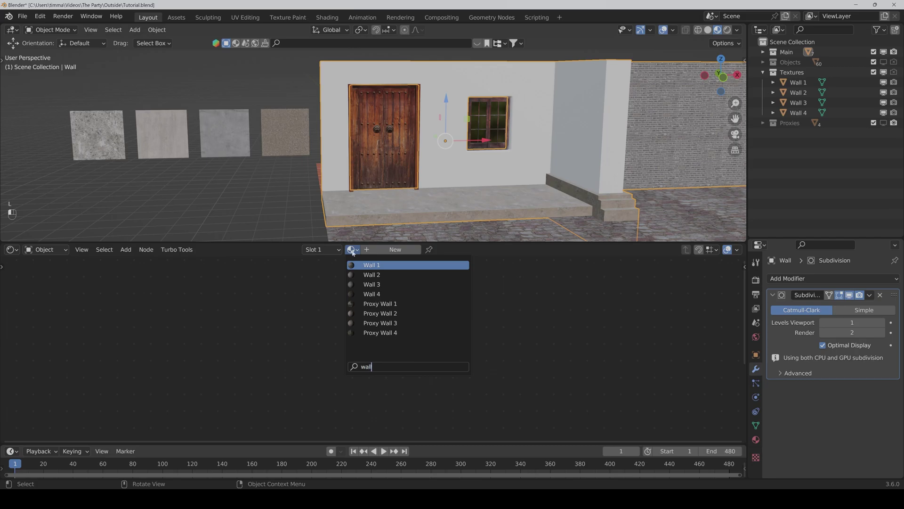
{"action": "key", "text": "Return"}
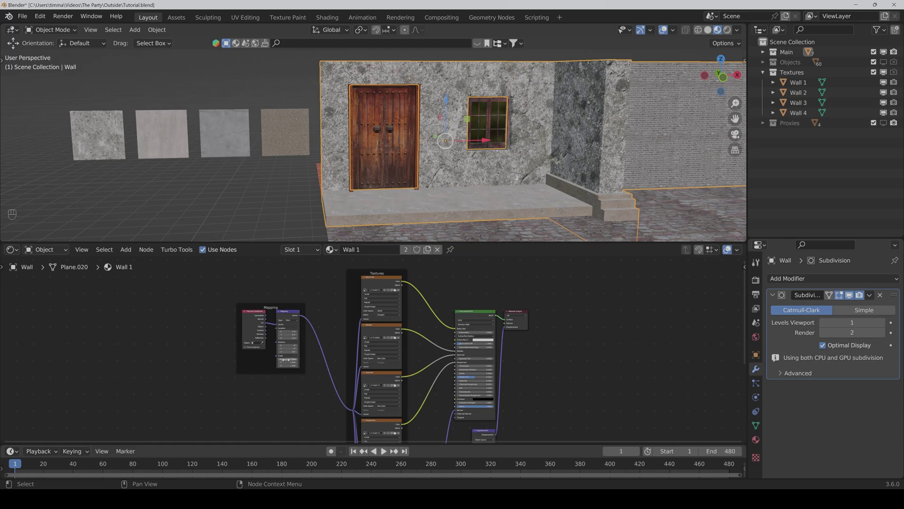
Change all three Mapping node Scale values to rescale the wall's stone texture
{"action": "left_click_drag", "start_coordinate": [287, 359], "coordinate": [287, 365]}
{"action": "key", "text": "Return"}
{"action": "scroll", "coordinate": [537, 159], "scroll_direction": "up", "scroll_amount": 4}
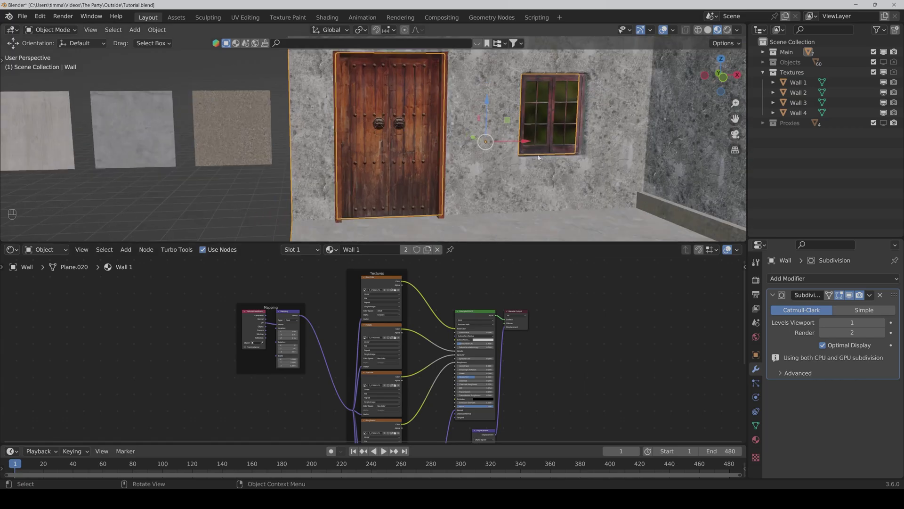
{"action": "scroll", "coordinate": [537, 160], "scroll_direction": "down", "scroll_amount": 2}
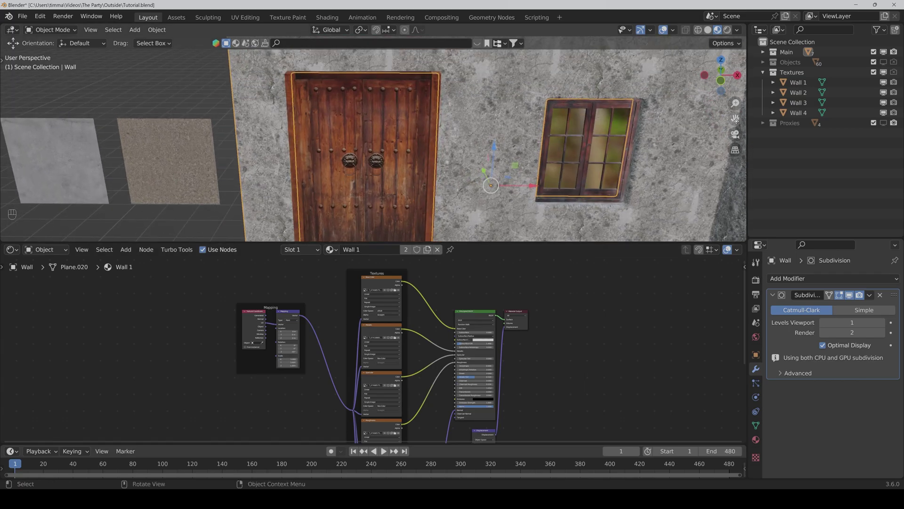
{"action": "left_click_drag", "start_coordinate": [735, 118], "coordinate": [657, 205]}
{"action": "middle_click_drag", "start_coordinate": [518, 179], "coordinate": [535, 153]}
{"action": "scroll", "coordinate": [249, 95], "scroll_direction": "down", "scroll_amount": 2}
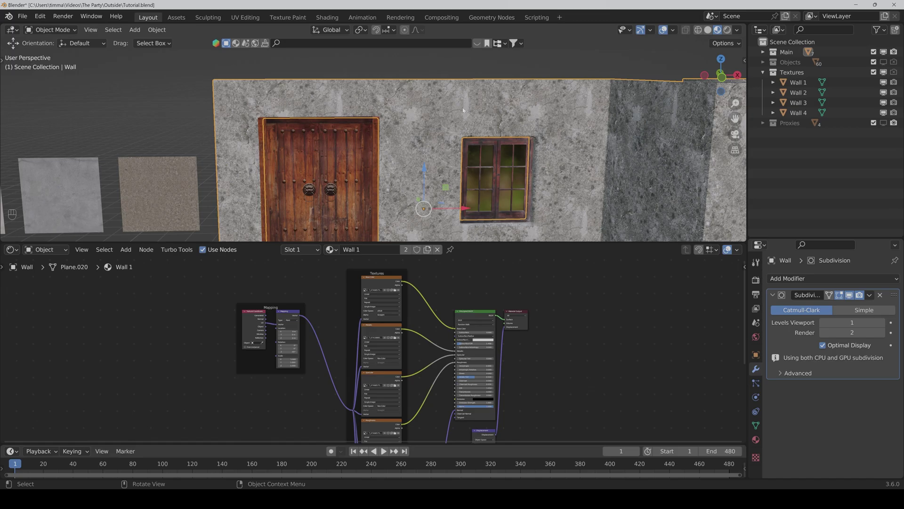
{"action": "scroll", "coordinate": [562, 144], "scroll_direction": "down", "scroll_amount": 3}
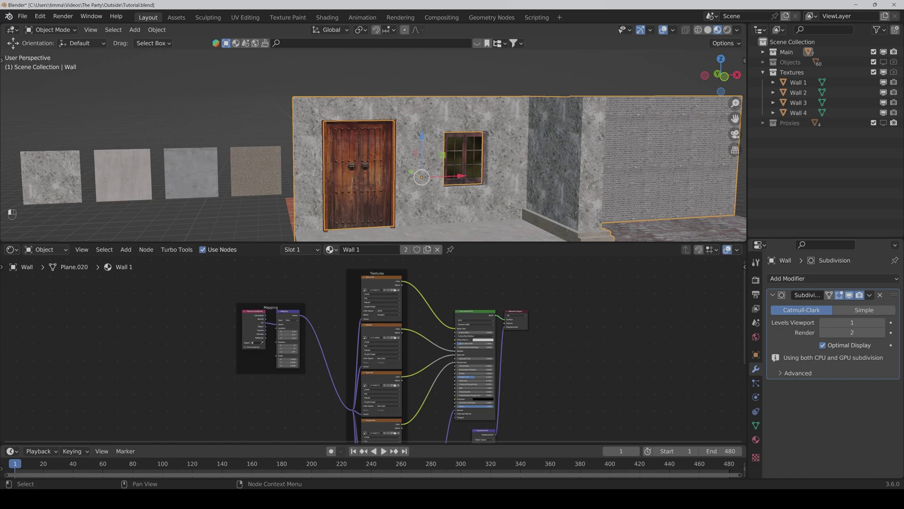
Switch the wall to the Wall 2 material and copy its texture and shader nodes
{"action": "left_click", "coordinate": [331, 249]}
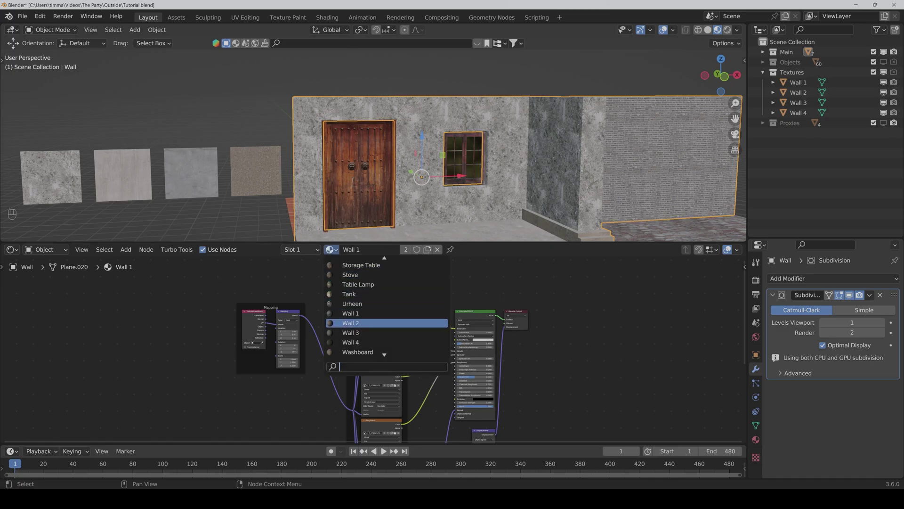
{"action": "left_click", "coordinate": [352, 324]}
{"action": "scroll", "coordinate": [575, 386], "scroll_direction": "down", "scroll_amount": 2}
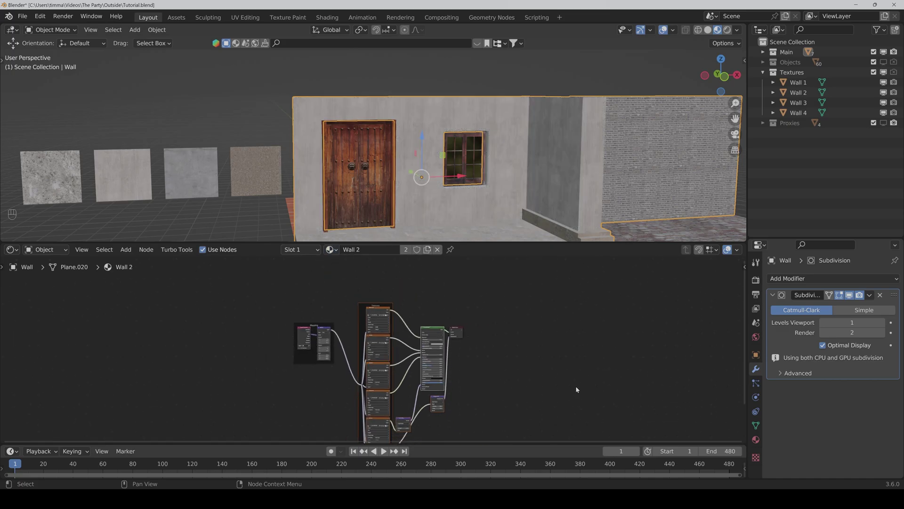
{"action": "key", "text": "Home"}
{"action": "left_click", "coordinate": [505, 372]}
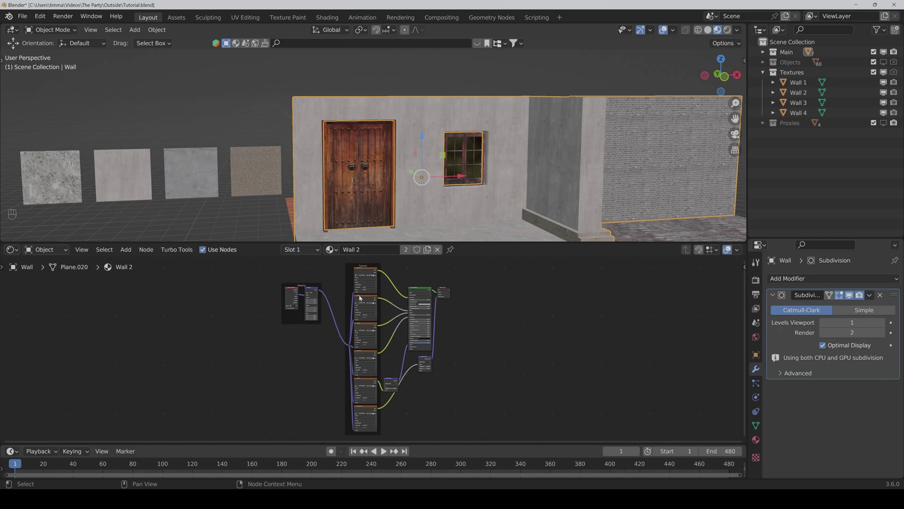
{"action": "left_click_drag", "start_coordinate": [336, 273], "coordinate": [425, 426]}
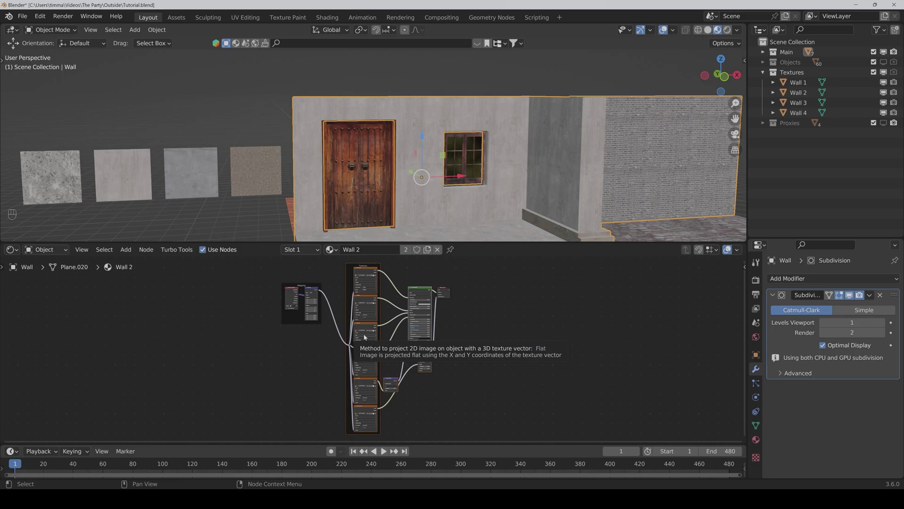
{"action": "key", "text": "ctrl+c"}
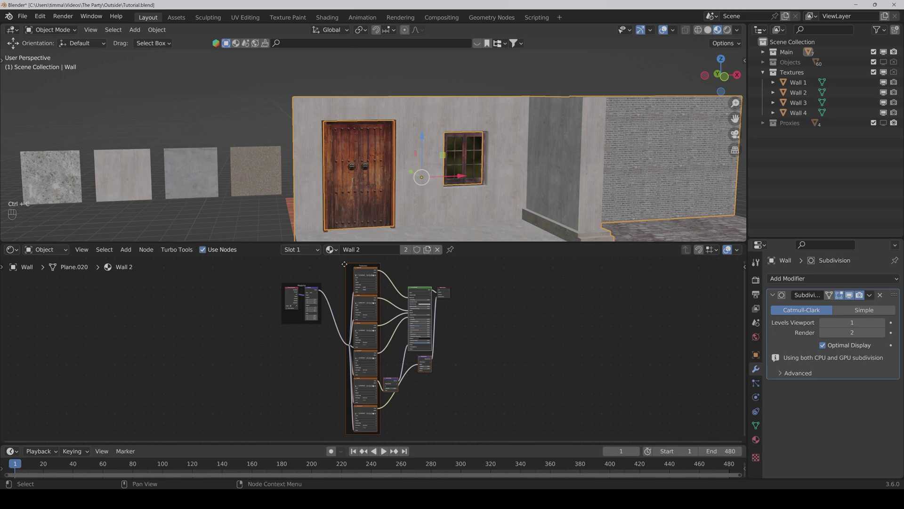
Switch the wall back to the Wall 1 material
{"action": "left_click", "coordinate": [335, 250]}
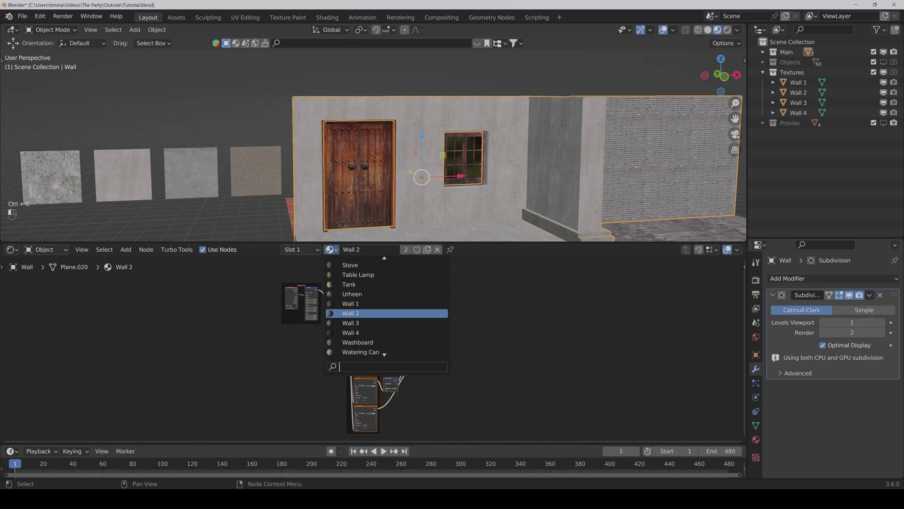
{"action": "left_click", "coordinate": [352, 304]}
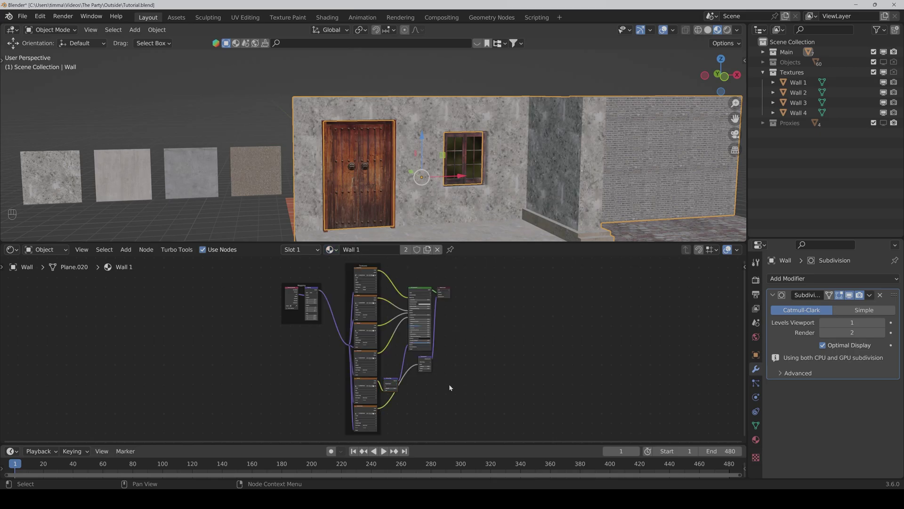
{"action": "scroll", "coordinate": [450, 387], "scroll_direction": "down", "scroll_amount": 4, "text": "shift"}
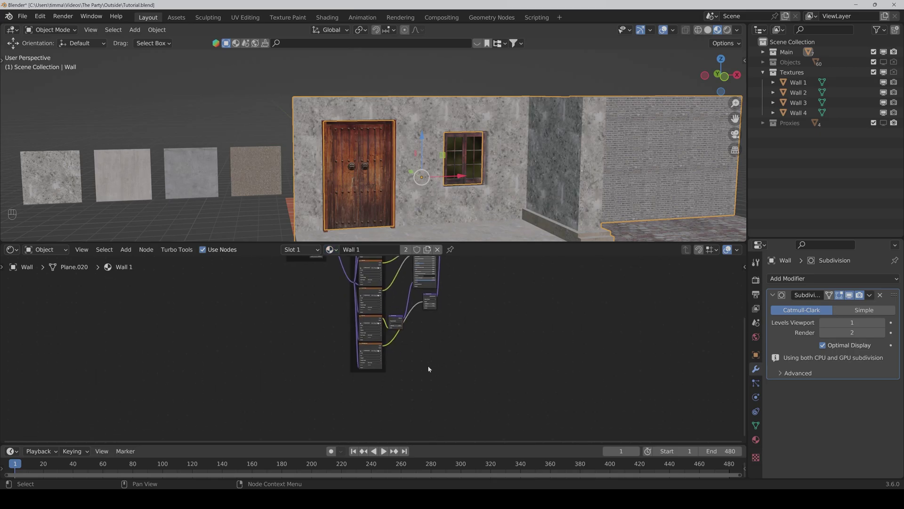
Paste the copied Wall 2 nodes below the Wall 1 tree and select them
{"action": "key", "text": "ctrl+v"}
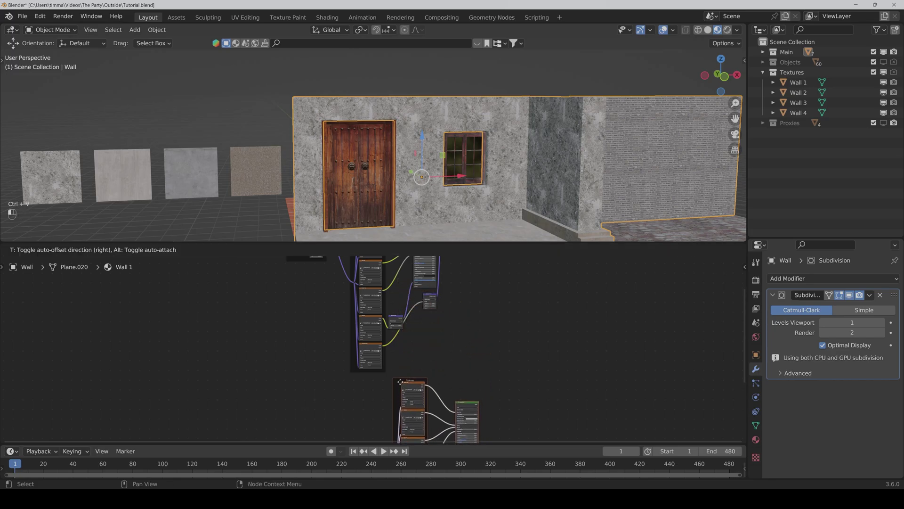
{"action": "left_click", "coordinate": [360, 379]}
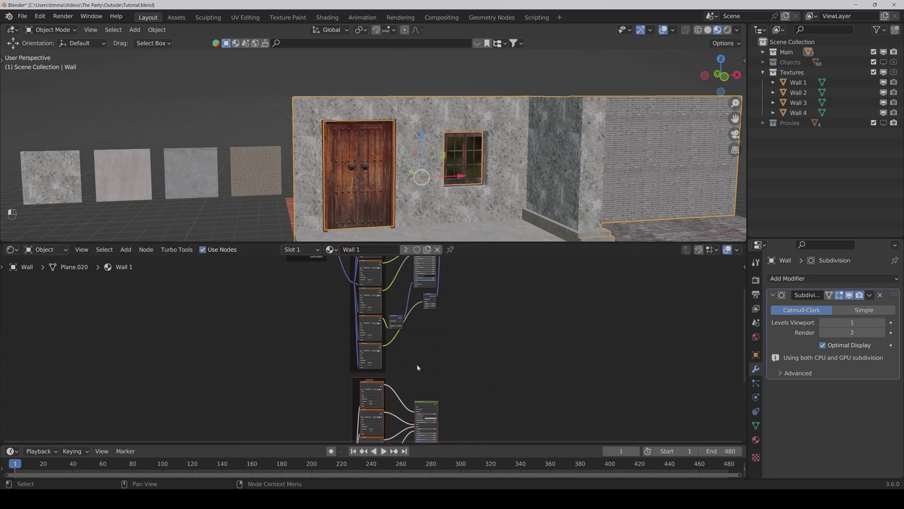
{"action": "scroll", "coordinate": [433, 358], "scroll_direction": "down", "scroll_amount": 2}
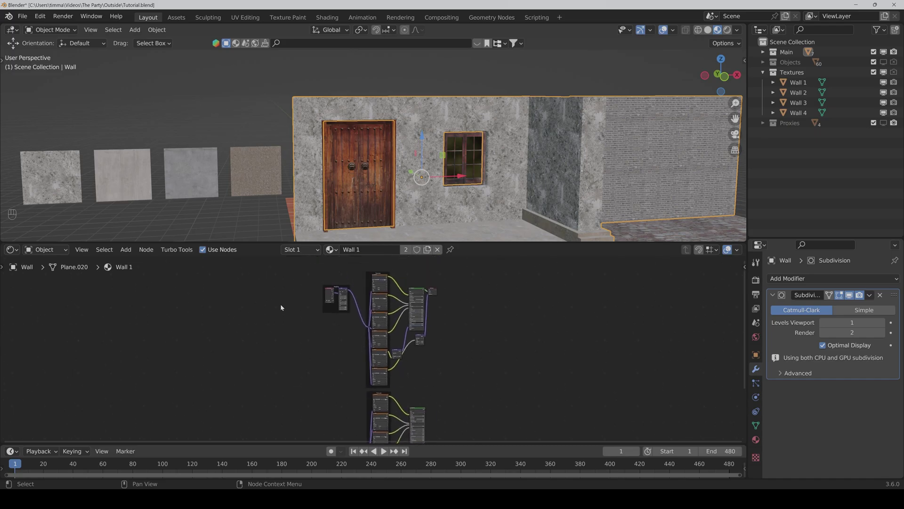
{"action": "left_click_drag", "start_coordinate": [288, 276], "coordinate": [300, 377]}
Link the Mapping node's Vector output into the pasted Textures frame
{"action": "scroll", "coordinate": [424, 409], "scroll_direction": "up", "scroll_amount": 1}
{"action": "scroll", "coordinate": [324, 380], "scroll_direction": "up", "scroll_amount": 1}
{"action": "scroll", "coordinate": [278, 355], "scroll_direction": "up", "scroll_amount": 1}
{"action": "scroll", "coordinate": [223, 317], "scroll_direction": "up", "scroll_amount": 1}
{"action": "left_click", "coordinate": [213, 294]}
{"action": "left_click_drag", "start_coordinate": [213, 294], "coordinate": [312, 409]}
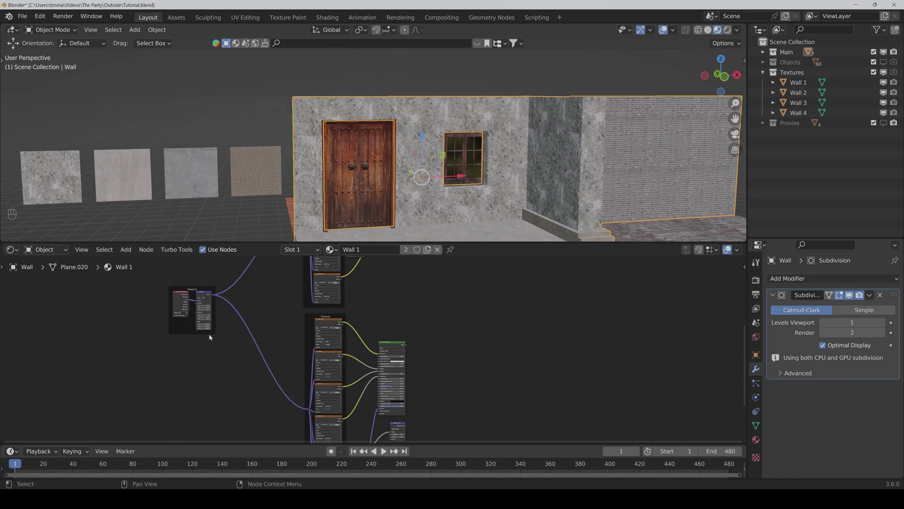
{"action": "middle_click_drag", "start_coordinate": [256, 318], "coordinate": [284, 348]}
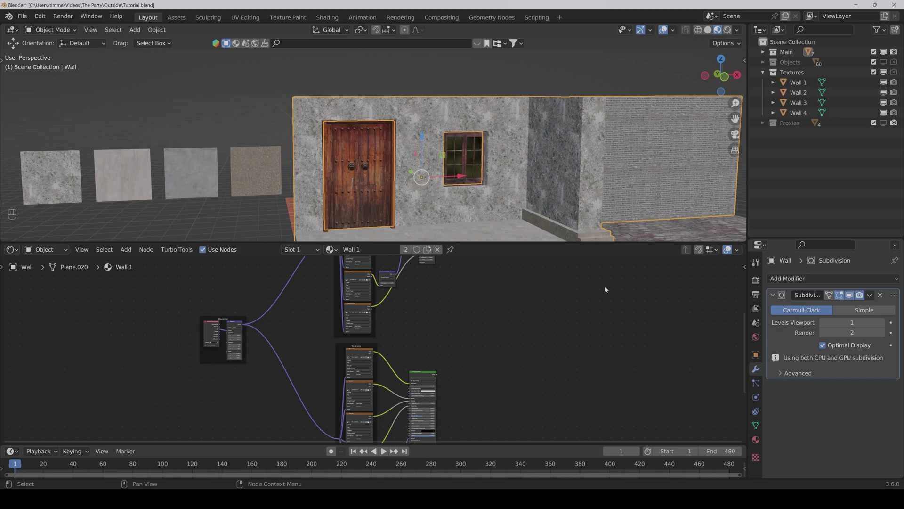
{"action": "middle_click_drag", "start_coordinate": [283, 344], "coordinate": [179, 376]}
{"action": "scroll", "coordinate": [276, 367], "scroll_direction": "down", "scroll_amount": 1}
{"action": "scroll", "coordinate": [491, 328], "scroll_direction": "down", "scroll_amount": 2}
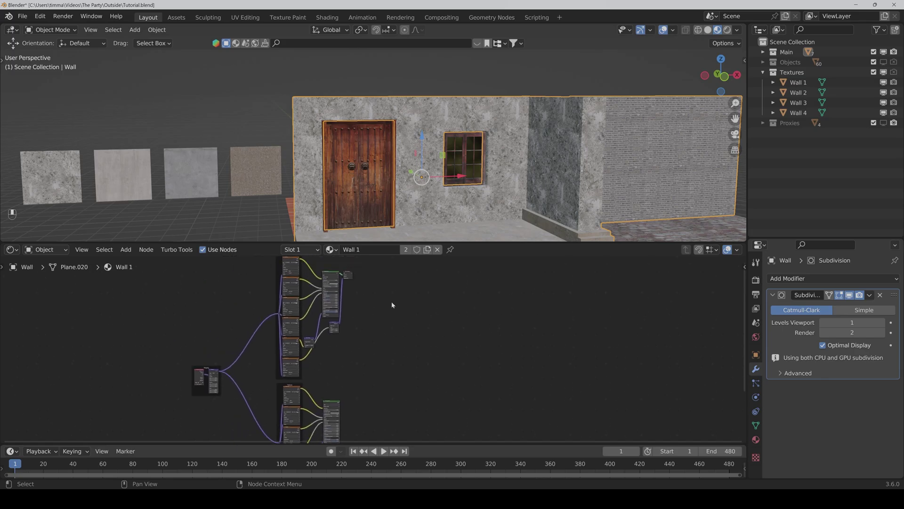
Move the small output node lower and frame the Material Output and Textures nodes
{"action": "left_click_drag", "start_coordinate": [348, 274], "coordinate": [382, 382]}
{"action": "scroll", "coordinate": [376, 403], "scroll_direction": "up", "scroll_amount": 2}
{"action": "scroll", "coordinate": [375, 403], "scroll_direction": "up", "scroll_amount": 2}
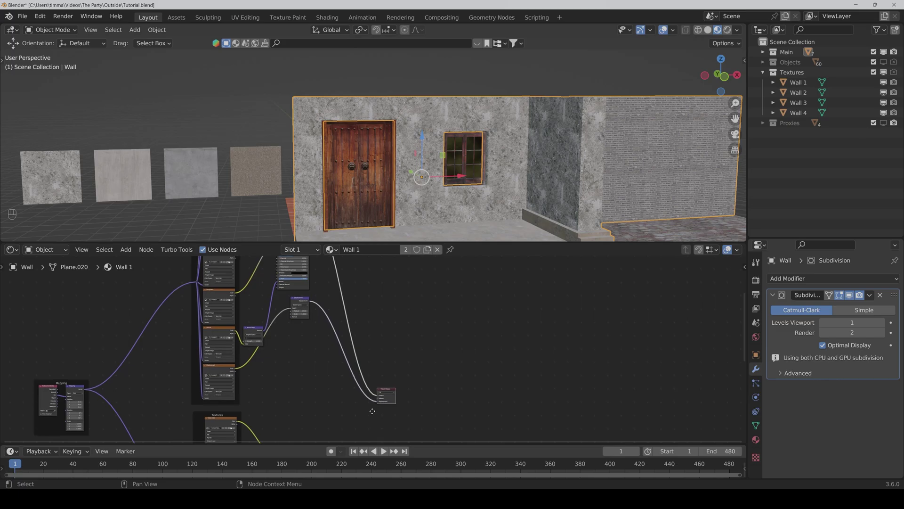
{"action": "middle_click_drag", "start_coordinate": [375, 403], "coordinate": [343, 405]}
{"action": "scroll", "coordinate": [361, 335], "scroll_direction": "up", "scroll_amount": 1}
{"action": "scroll", "coordinate": [316, 369], "scroll_direction": "down", "scroll_amount": 1}
{"action": "middle_click_drag", "start_coordinate": [316, 370], "coordinate": [336, 364]}
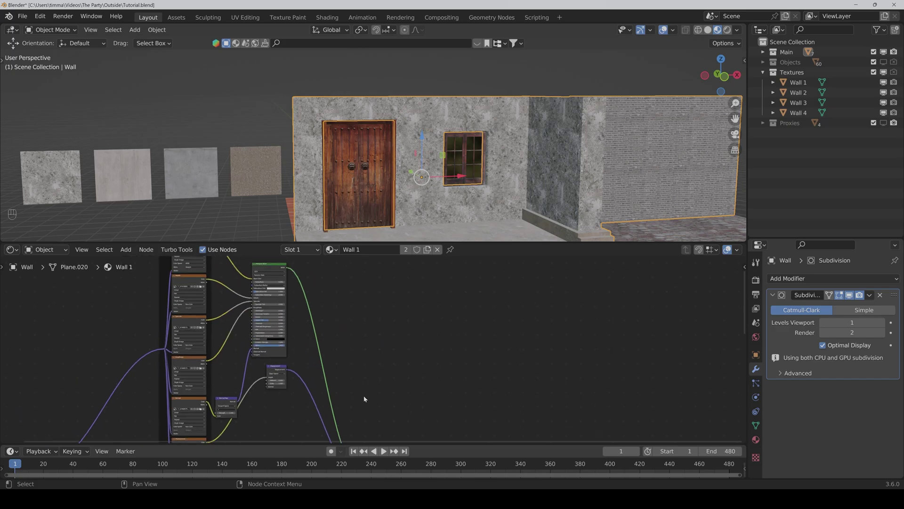
{"action": "middle_click_drag", "start_coordinate": [365, 397], "coordinate": [359, 306]}
Insert a Mix Shader node onto the shader link to the Material Output
{"action": "key", "text": "shift+a"}
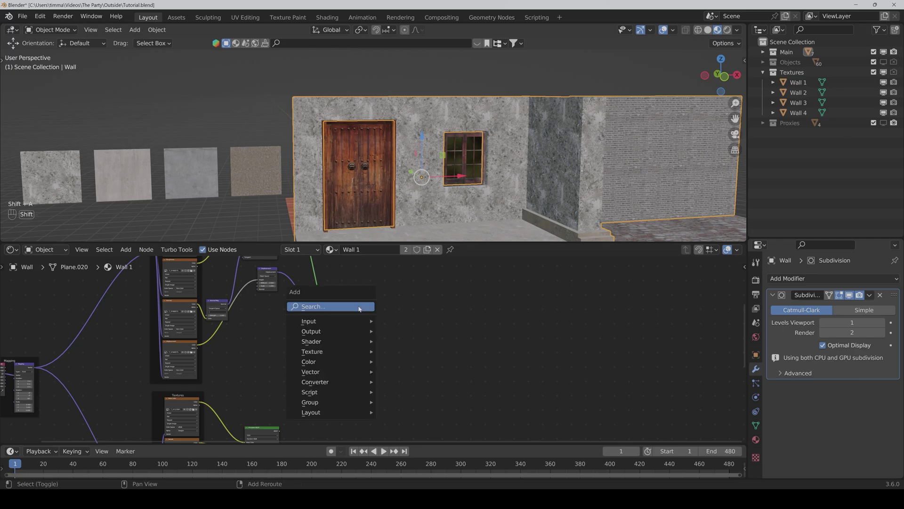
{"action": "type", "text": "mix shad"}
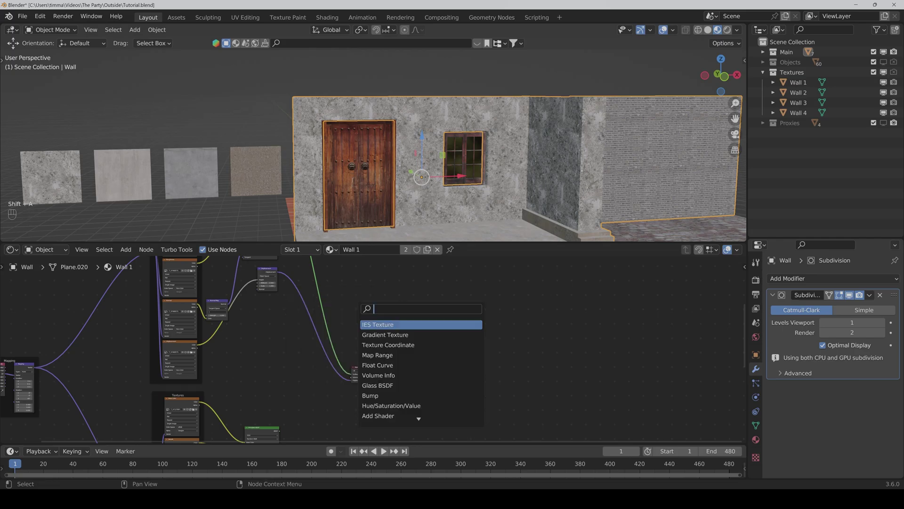
{"action": "type", "text": "er"}
{"action": "key", "text": "Return"}
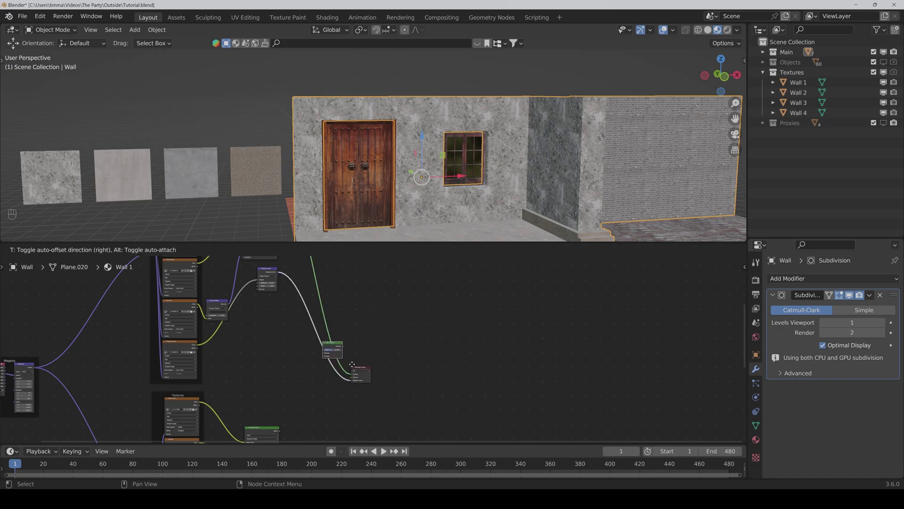
{"action": "left_click", "coordinate": [359, 364]}
{"action": "middle_click_drag", "start_coordinate": [377, 370], "coordinate": [409, 322]}
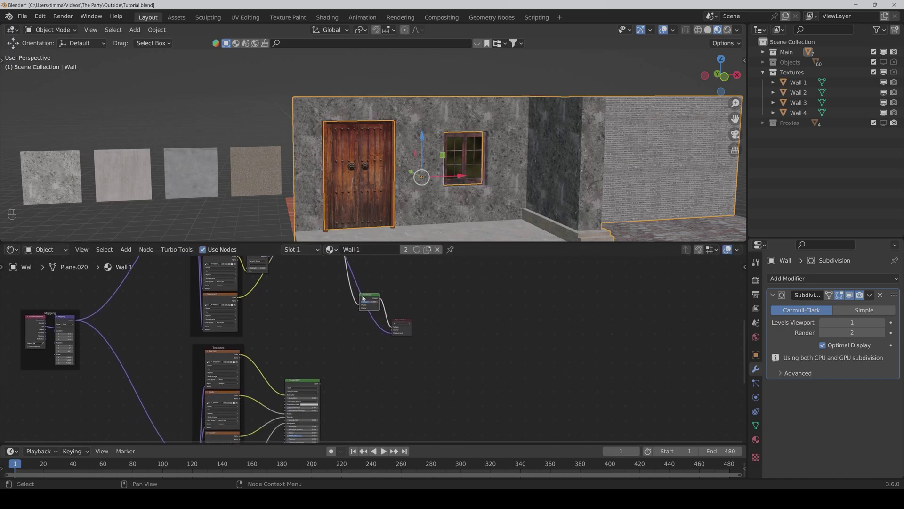
{"action": "left_click_drag", "start_coordinate": [372, 298], "coordinate": [372, 326]}
{"action": "scroll", "coordinate": [365, 381], "scroll_direction": "down", "scroll_amount": 2}
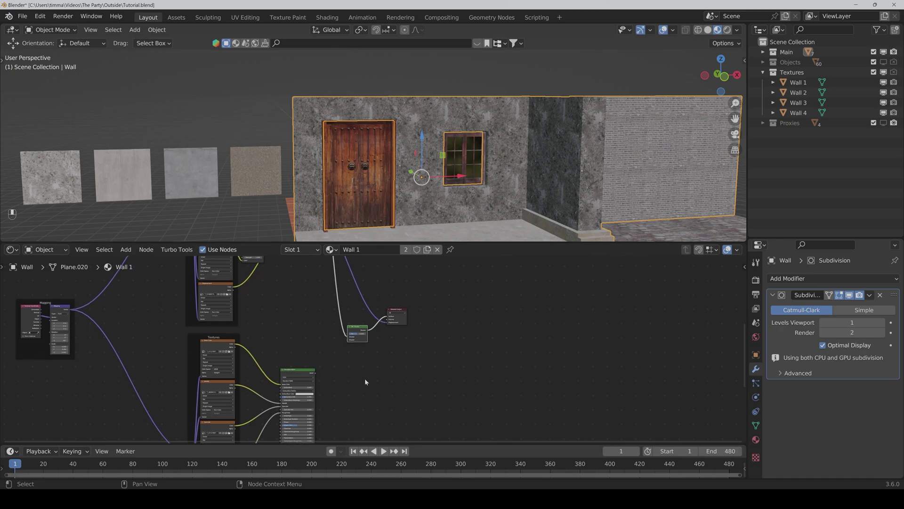
Feed the second Principled BSDF into the Mix Shader and cut the Displacement link
{"action": "mouse_move", "coordinate": [314, 372]}
{"action": "left_mouse_down"}
{"action": "mouse_move", "coordinate": [340, 361]}
{"action": "mouse_move", "coordinate": [352, 342]}
{"action": "left_mouse_up"}
{"action": "middle_click_drag", "start_coordinate": [429, 329], "coordinate": [411, 354]}
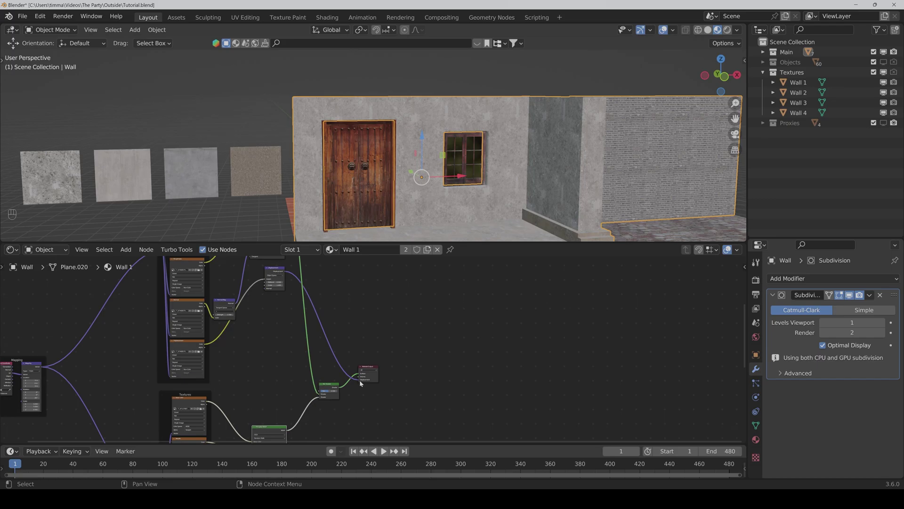
{"action": "left_click_drag", "start_coordinate": [359, 380], "coordinate": [336, 332]}
Add a Mix Color node beside the shader links
{"action": "key", "text": "shift+a"}
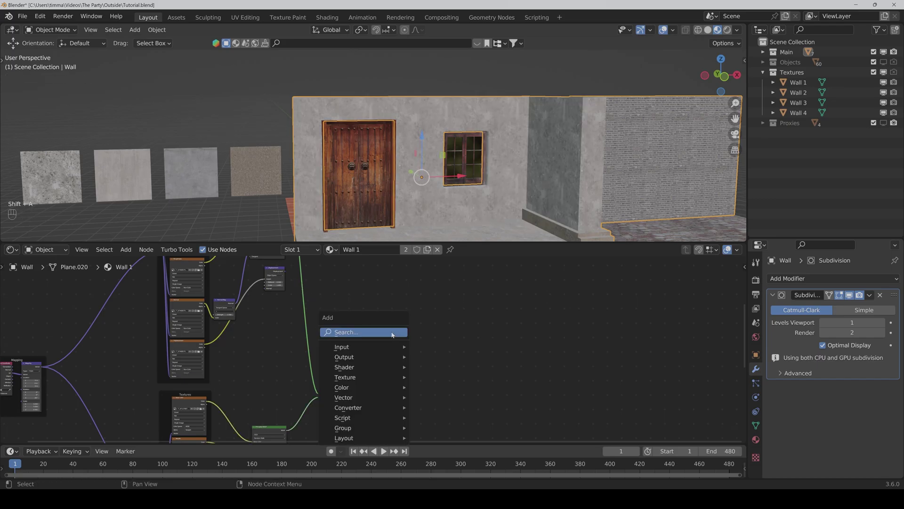
{"action": "left_click", "coordinate": [392, 332]}
{"action": "type", "text": "mix"}
{"action": "key", "text": "Down"}
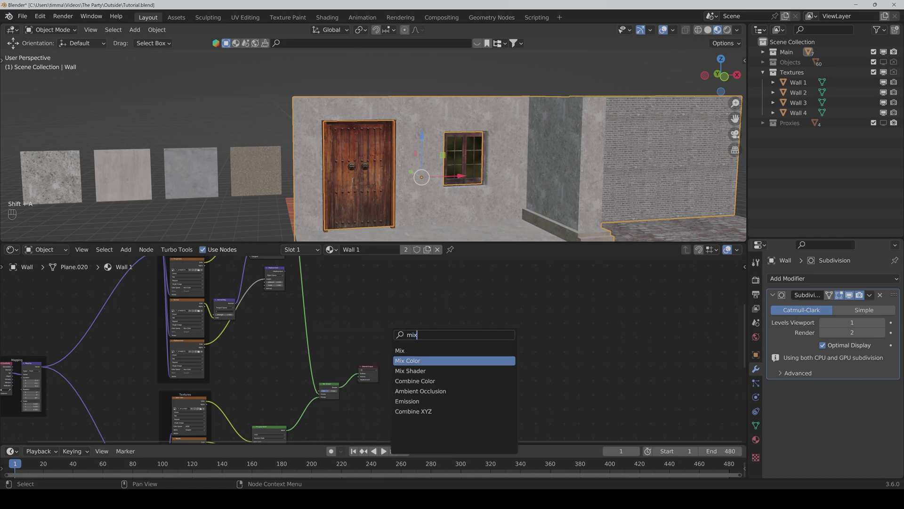
{"action": "key", "text": "Return"}
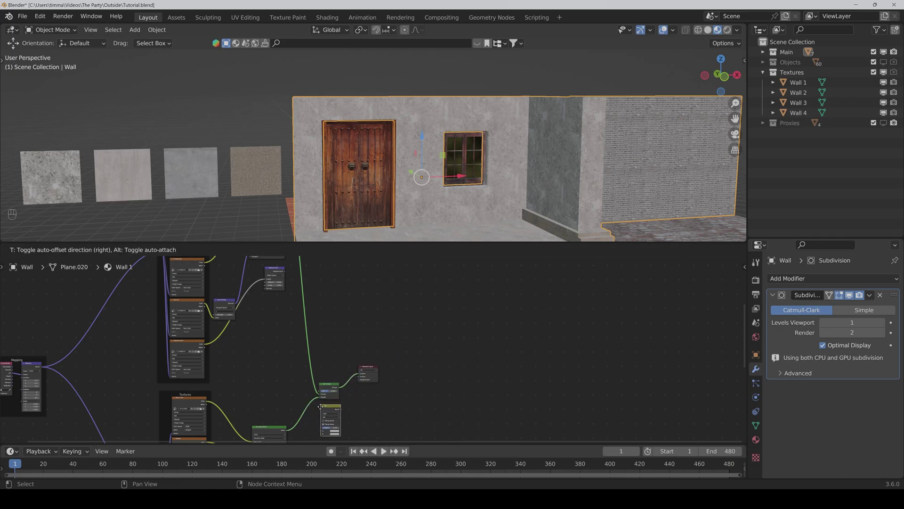
{"action": "left_click", "coordinate": [318, 405]}
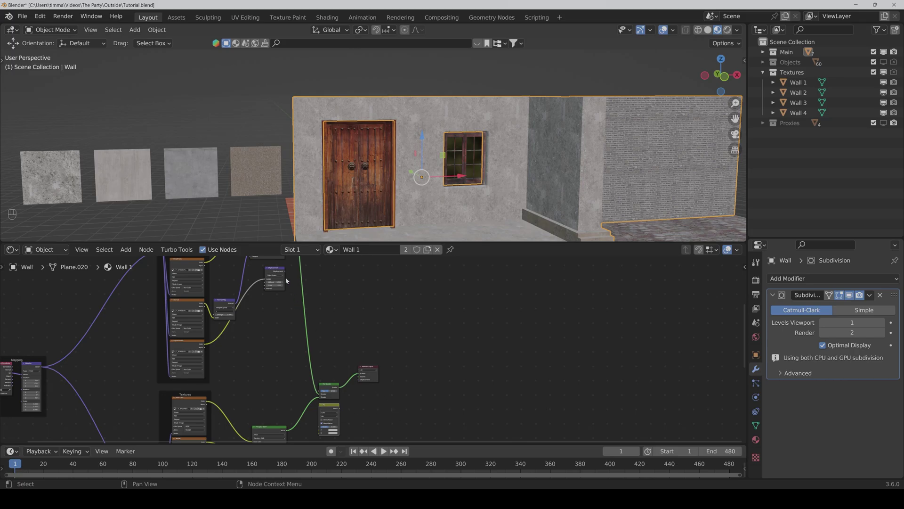
Connect both Displacement outputs into the Mix node and its Result to Material Output Displacement
{"action": "left_click_drag", "start_coordinate": [284, 272], "coordinate": [320, 379]}
{"action": "middle_click_drag", "start_coordinate": [367, 401], "coordinate": [360, 338]}
{"action": "scroll", "coordinate": [347, 366], "scroll_direction": "up", "scroll_amount": 2}
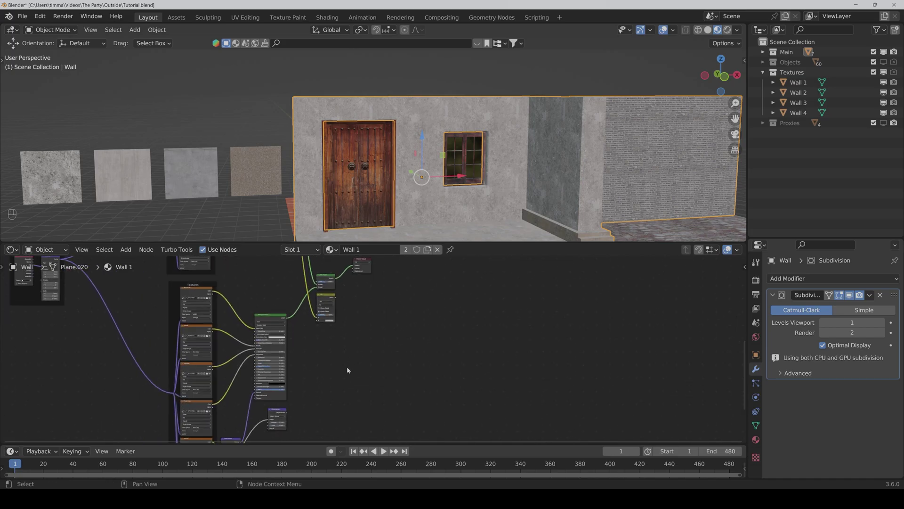
{"action": "left_click_drag", "start_coordinate": [286, 412], "coordinate": [317, 321]}
{"action": "scroll", "coordinate": [332, 354], "scroll_direction": "up", "scroll_amount": 4}
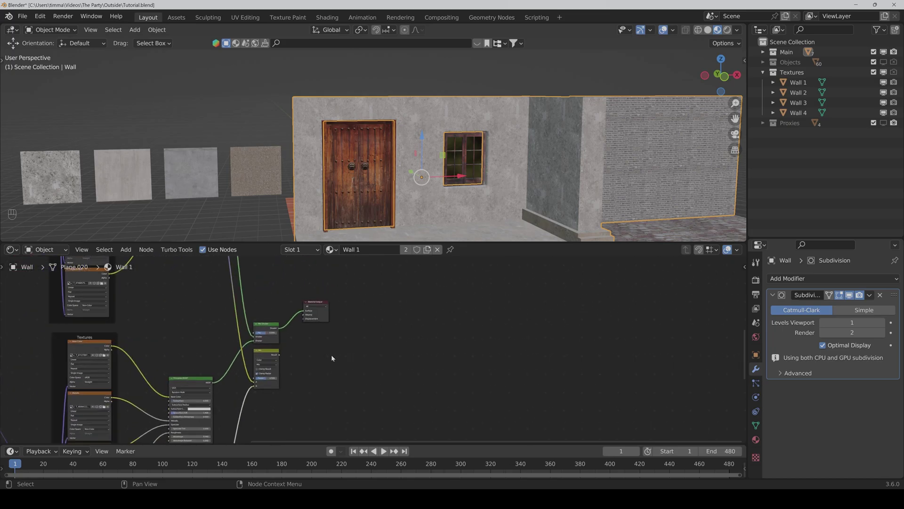
{"action": "left_click_drag", "start_coordinate": [273, 354], "coordinate": [299, 316]}
{"action": "scroll", "coordinate": [324, 293], "scroll_direction": "down", "scroll_amount": 3}
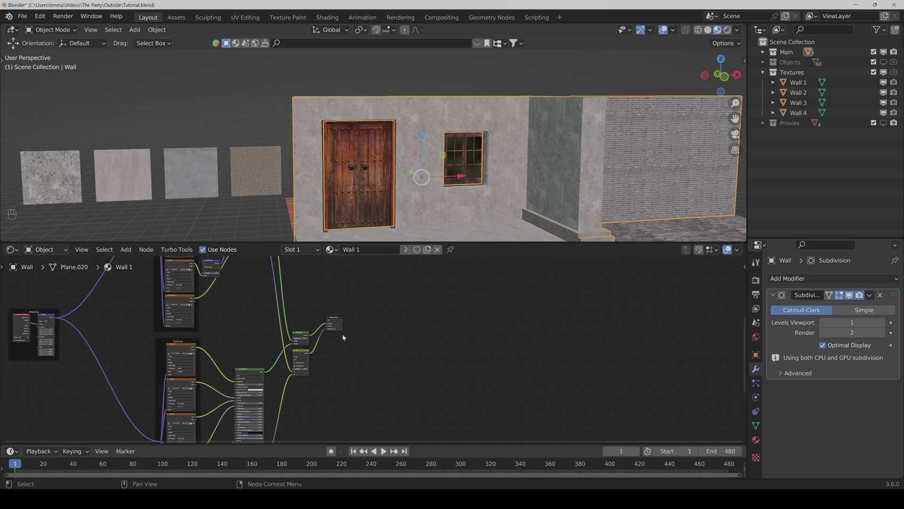
{"action": "middle_click_drag", "start_coordinate": [291, 288], "coordinate": [414, 388]}
Add a Color Ramp node left of the texture nodes
{"action": "middle_click_drag", "start_coordinate": [211, 300], "coordinate": [228, 365]}
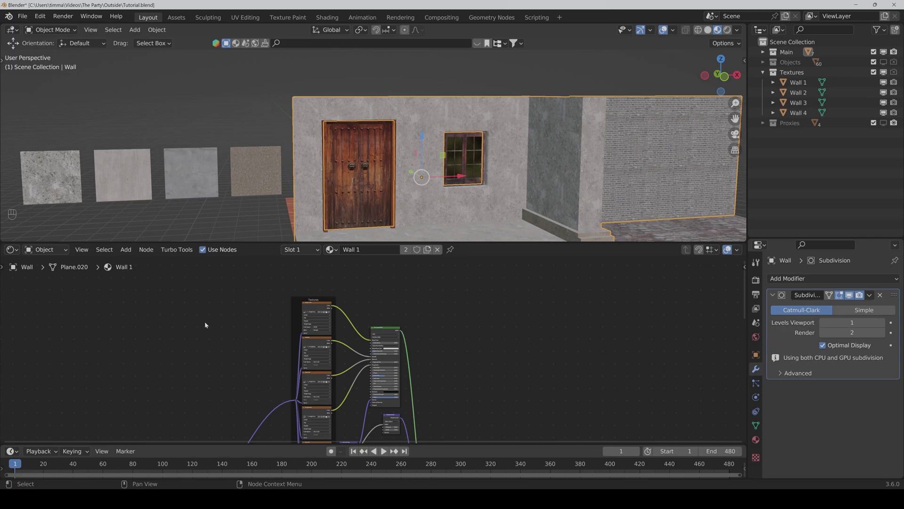
{"action": "key", "text": "shift+a"}
{"action": "type", "text": "co"}
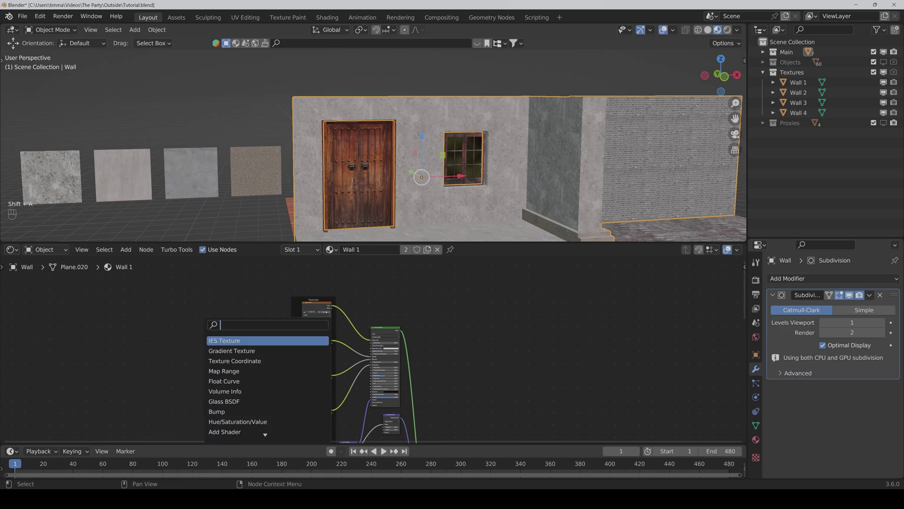
{"action": "type", "text": "lo"}
{"action": "key", "text": "Return"}
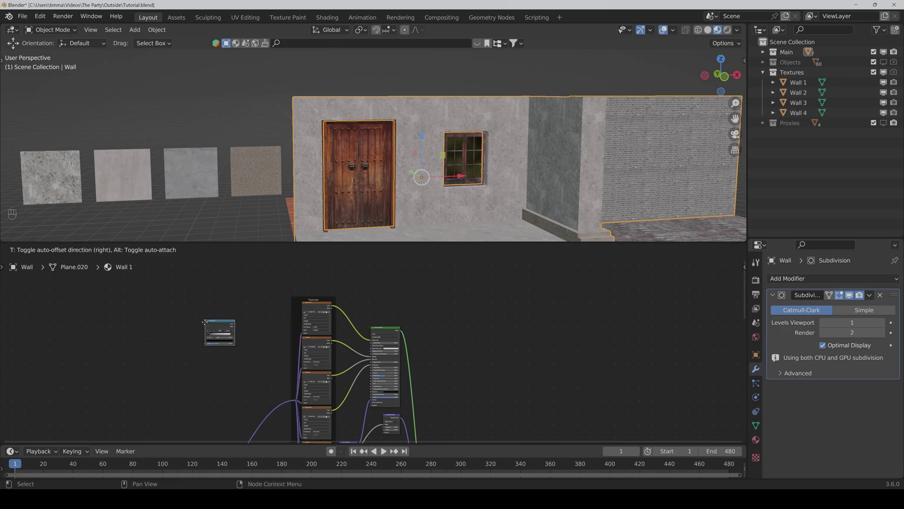
{"action": "left_click", "coordinate": [243, 312]}
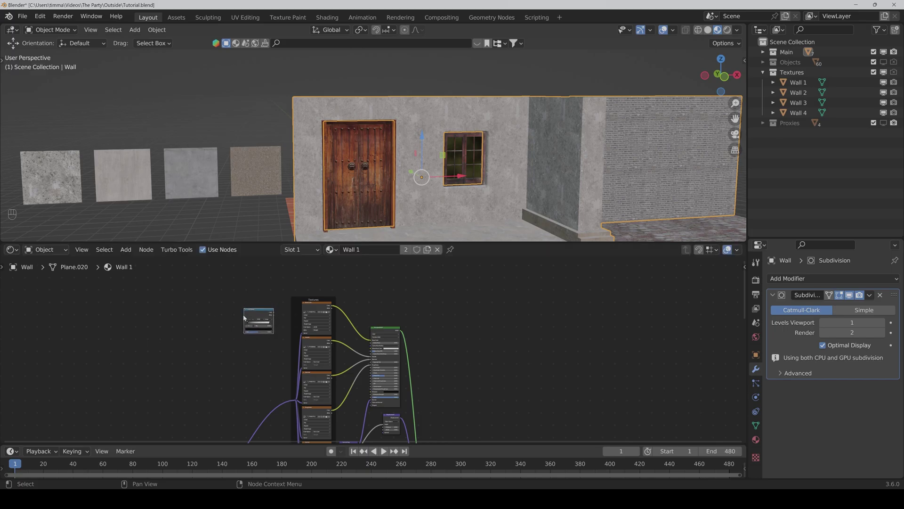
Add a Noise Texture and connect its Fac to the Color Ramp's Fac
{"action": "key", "text": "shift+a"}
{"action": "left_click", "coordinate": [212, 329]}
{"action": "type", "text": "nois"}
{"action": "key", "text": "Return"}
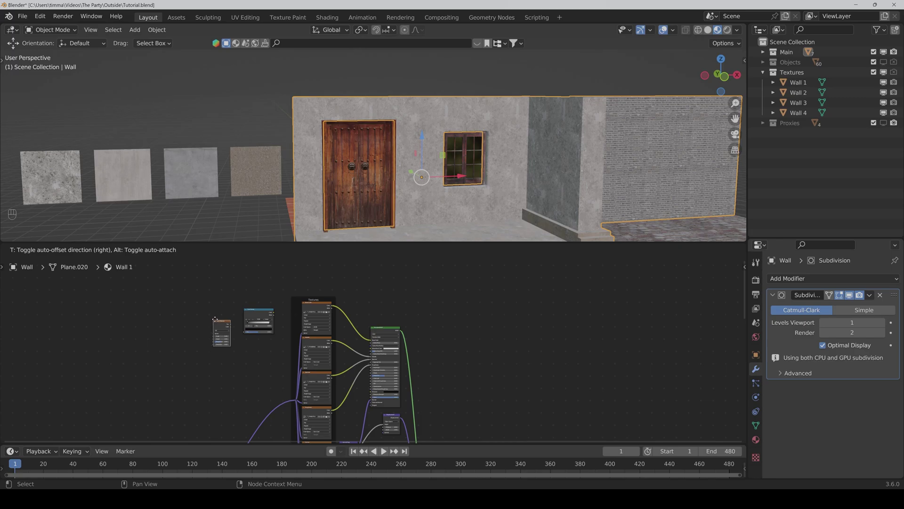
{"action": "left_click", "coordinate": [219, 310]}
{"action": "scroll", "coordinate": [250, 367], "scroll_direction": "up", "scroll_amount": 3}
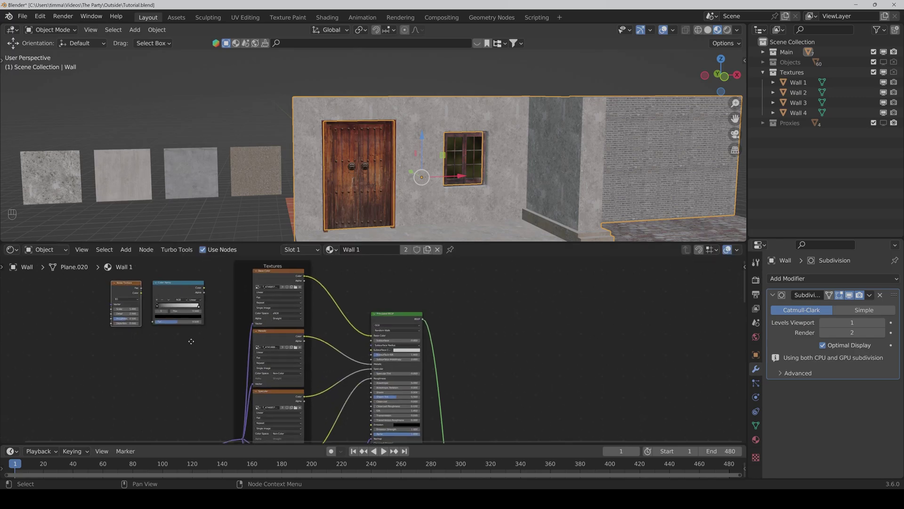
{"action": "left_click_drag", "start_coordinate": [208, 333], "coordinate": [222, 366]}
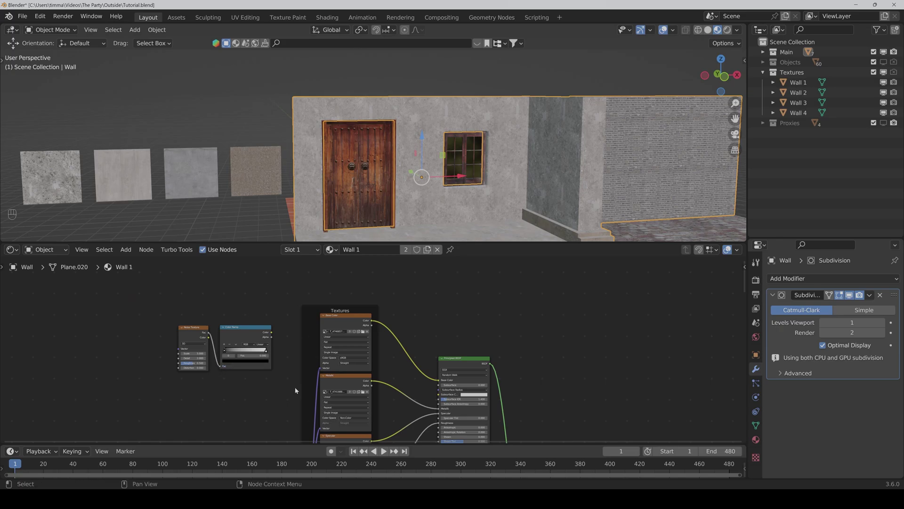
Link the Color Ramp's Color output into the texture nodes' mix factor input
{"action": "scroll", "coordinate": [522, 400], "scroll_direction": "down", "scroll_amount": 1}
{"action": "middle_click_drag", "start_coordinate": [522, 401], "coordinate": [363, 321]}
{"action": "scroll", "coordinate": [385, 383], "scroll_direction": "down", "scroll_amount": 2}
{"action": "middle_click_drag", "start_coordinate": [386, 383], "coordinate": [342, 343]}
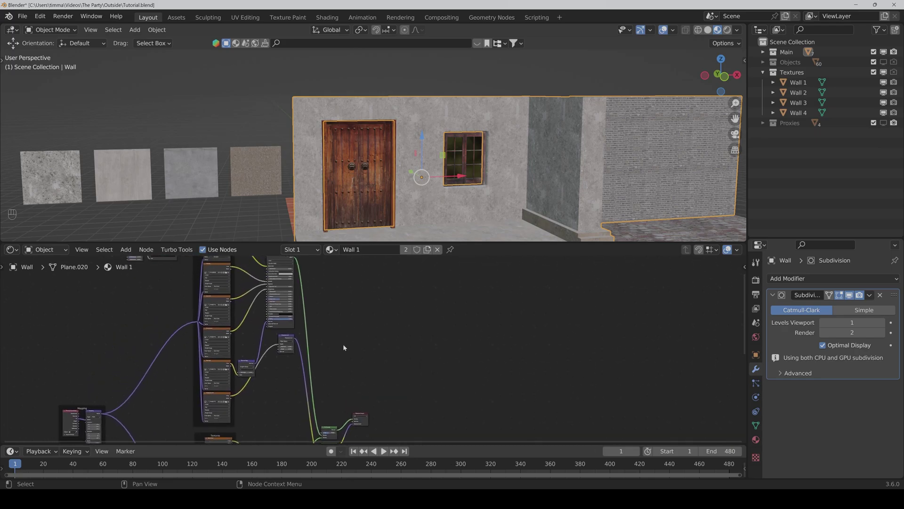
{"action": "scroll", "coordinate": [343, 347], "scroll_direction": "down", "scroll_amount": 3}
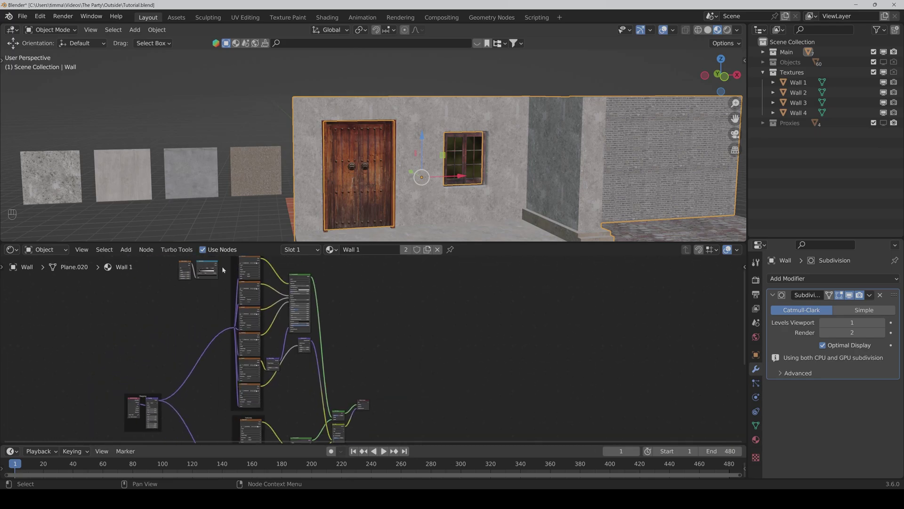
{"action": "scroll", "coordinate": [224, 269], "scroll_direction": "up", "scroll_amount": 3}
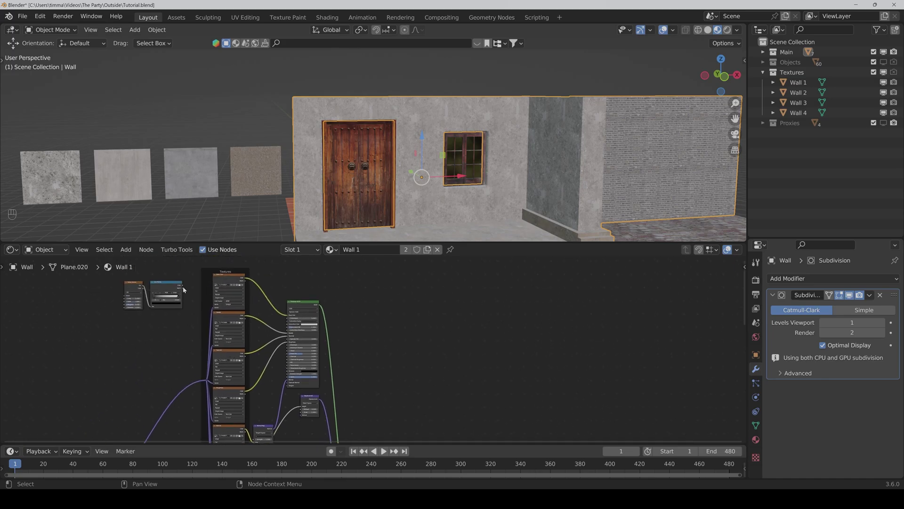
{"action": "left_click_drag", "start_coordinate": [183, 289], "coordinate": [352, 295]}
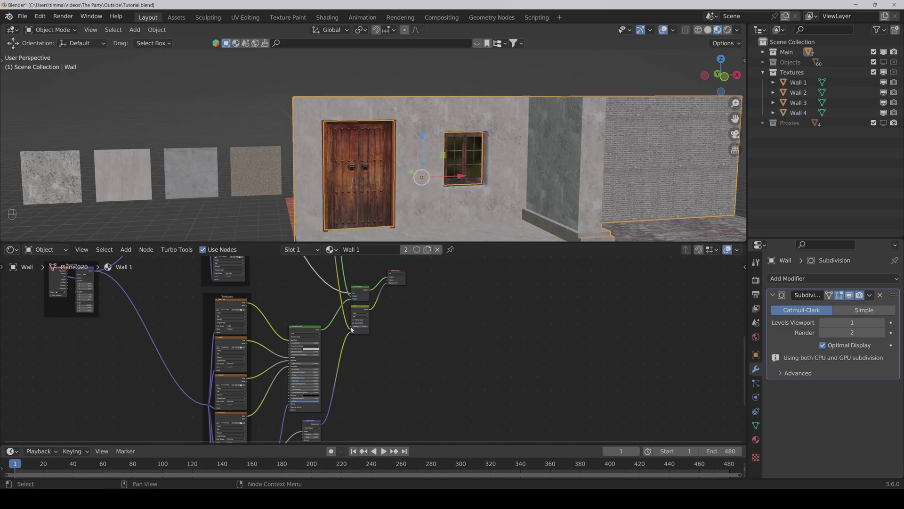
{"action": "left_click_drag", "start_coordinate": [351, 328], "coordinate": [183, 306]}
{"action": "scroll", "coordinate": [140, 341], "scroll_direction": "up", "scroll_amount": 2}
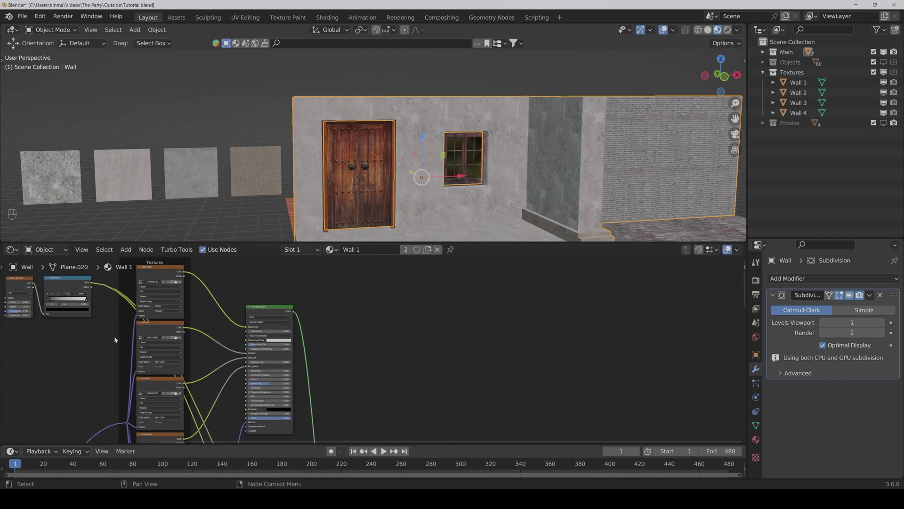
Move the Color Ramp's black stop to 0.352
{"action": "middle_click_drag", "start_coordinate": [105, 377], "coordinate": [357, 390]}
{"action": "scroll", "coordinate": [497, 198], "scroll_direction": "up", "scroll_amount": 4}
{"action": "middle_click_drag", "start_coordinate": [496, 198], "coordinate": [453, 200]}
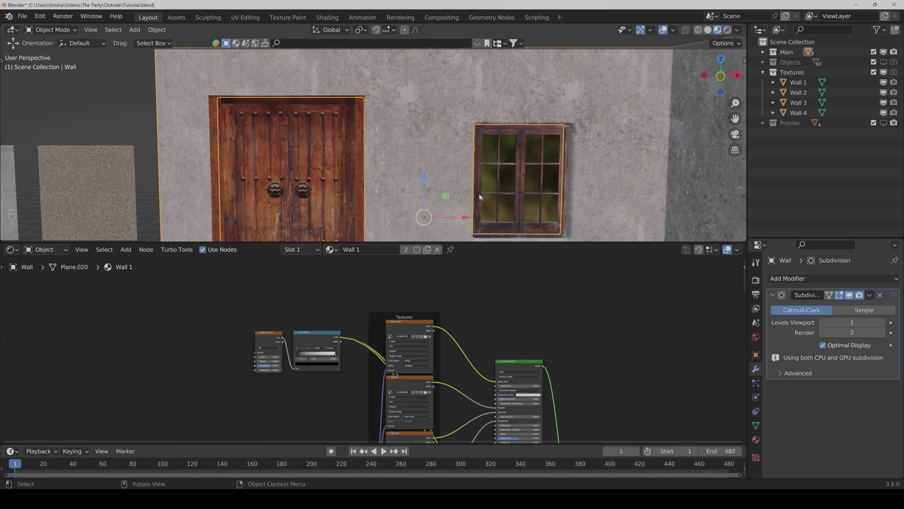
{"action": "scroll", "coordinate": [357, 368], "scroll_direction": "up", "scroll_amount": 3}
{"action": "scroll", "coordinate": [357, 367], "scroll_direction": "up", "scroll_amount": 1}
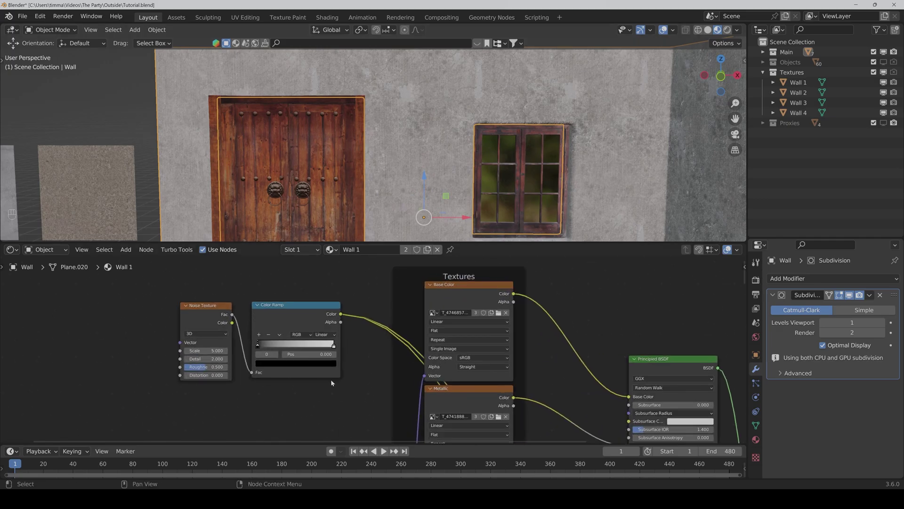
{"action": "left_click_drag", "start_coordinate": [259, 346], "coordinate": [303, 347]}
Set the Noise Texture scale to 10
{"action": "left_click_drag", "start_coordinate": [214, 351], "coordinate": [278, 350]}
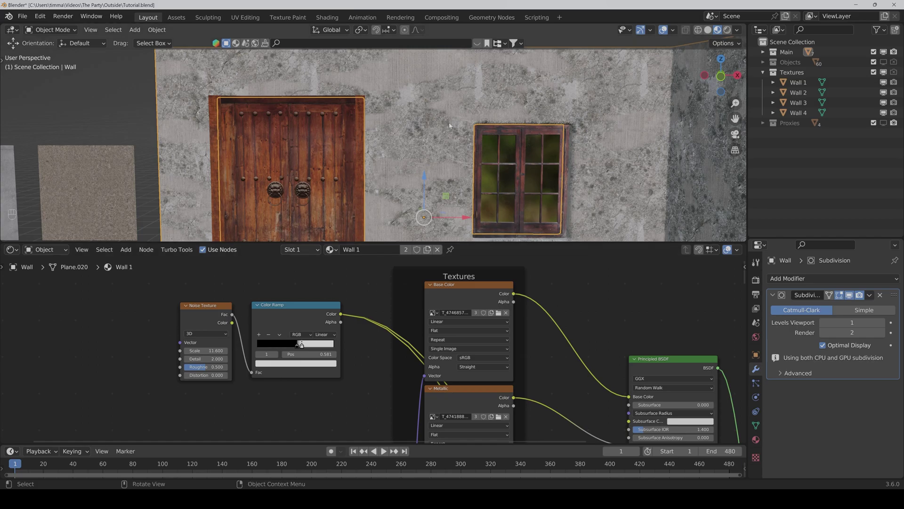
{"action": "scroll", "coordinate": [450, 126], "scroll_direction": "down", "scroll_amount": 4}
{"action": "scroll", "coordinate": [417, 101], "scroll_direction": "up", "scroll_amount": 2}
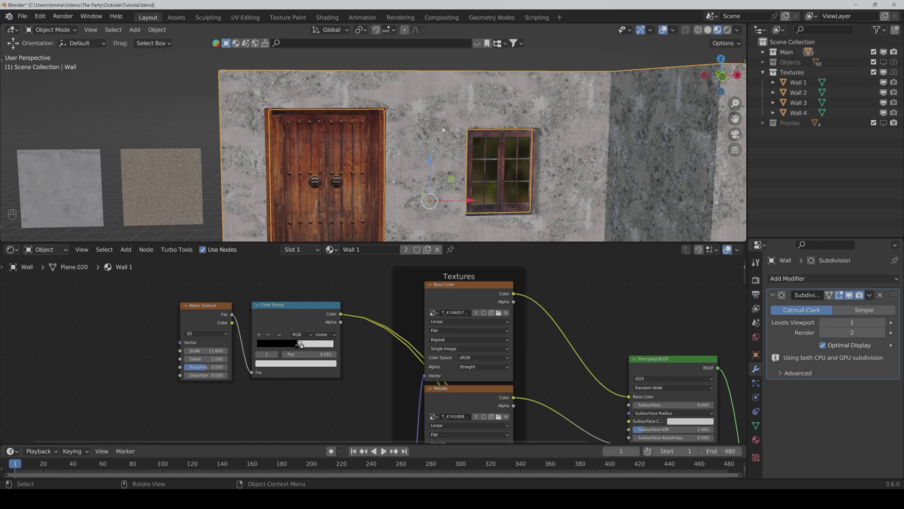
{"action": "double_click", "coordinate": [208, 350]}
{"action": "type", "text": "10"}
{"action": "key", "text": "Return"}
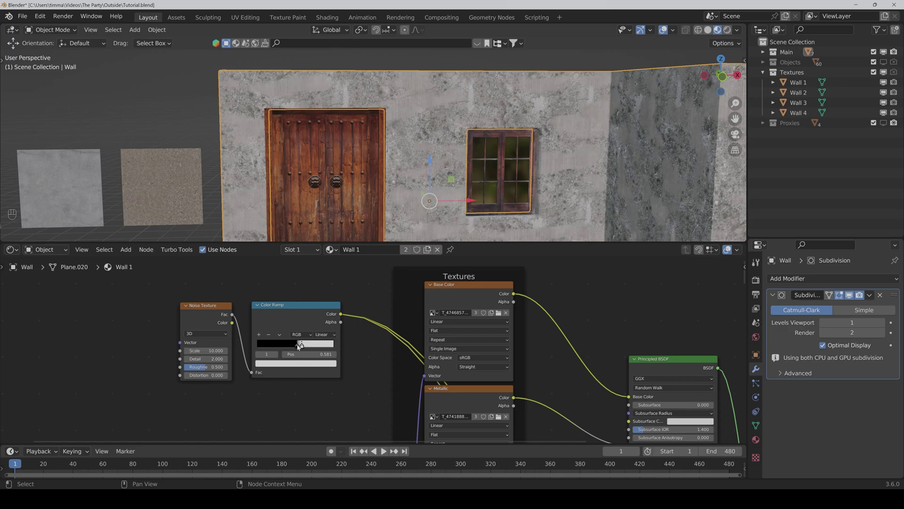
Push the ramp's black stop to the start and move a stop to position 1.000
{"action": "left_click_drag", "start_coordinate": [297, 347], "coordinate": [241, 351]}
{"action": "left_click_drag", "start_coordinate": [301, 347], "coordinate": [329, 353]}
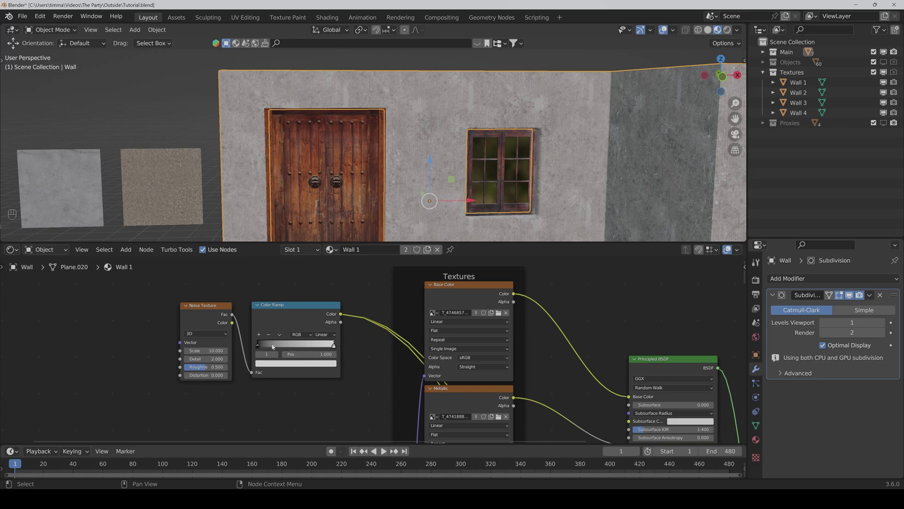
{"action": "scroll", "coordinate": [454, 192], "scroll_direction": "down", "scroll_amount": 4}
{"action": "scroll", "coordinate": [454, 193], "scroll_direction": "up", "scroll_amount": 6}
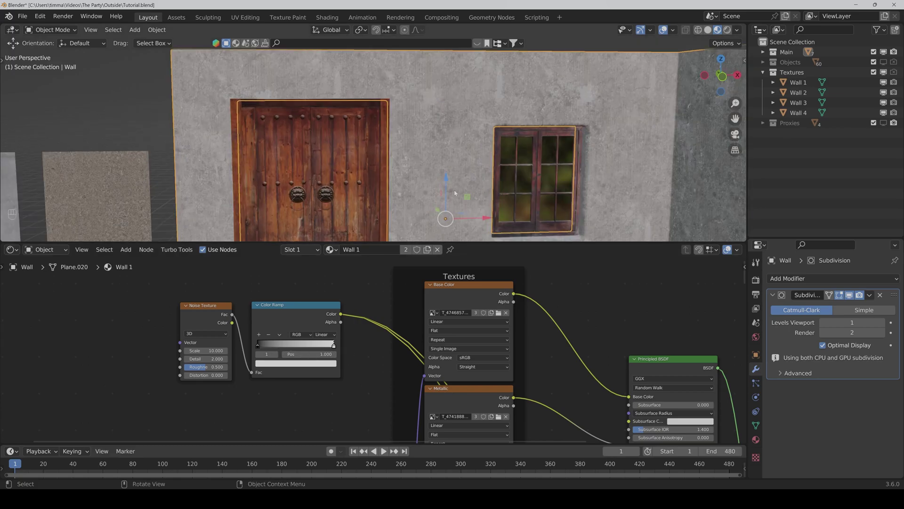
{"action": "scroll", "coordinate": [454, 190], "scroll_direction": "down", "scroll_amount": 5}
{"action": "scroll", "coordinate": [369, 321], "scroll_direction": "down", "scroll_amount": 3}
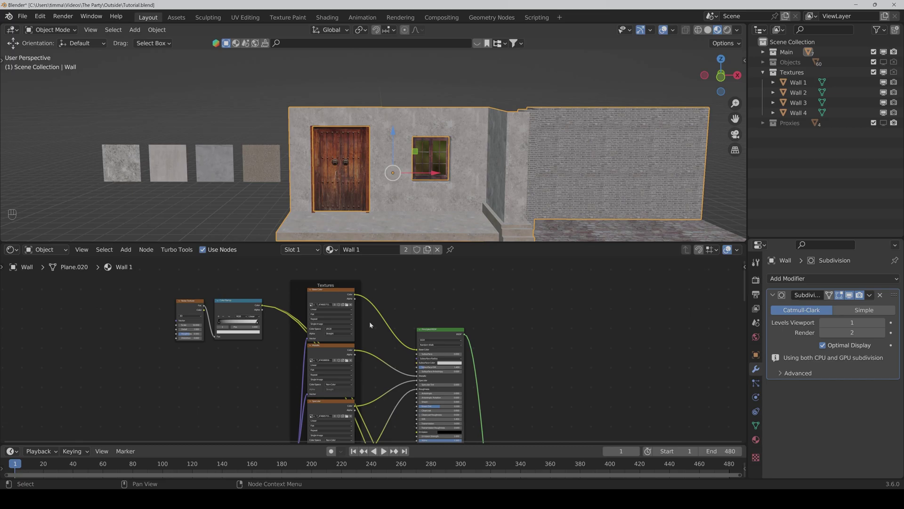
Group the whole block of shader nodes into a node group with Ctrl+G
{"action": "scroll", "coordinate": [516, 358], "scroll_direction": "down", "scroll_amount": 4}
{"action": "scroll", "coordinate": [517, 395], "scroll_direction": "down", "scroll_amount": 3}
{"action": "scroll", "coordinate": [476, 384], "scroll_direction": "down", "scroll_amount": 1}
{"action": "middle_click_drag", "start_coordinate": [475, 384], "coordinate": [478, 366]}
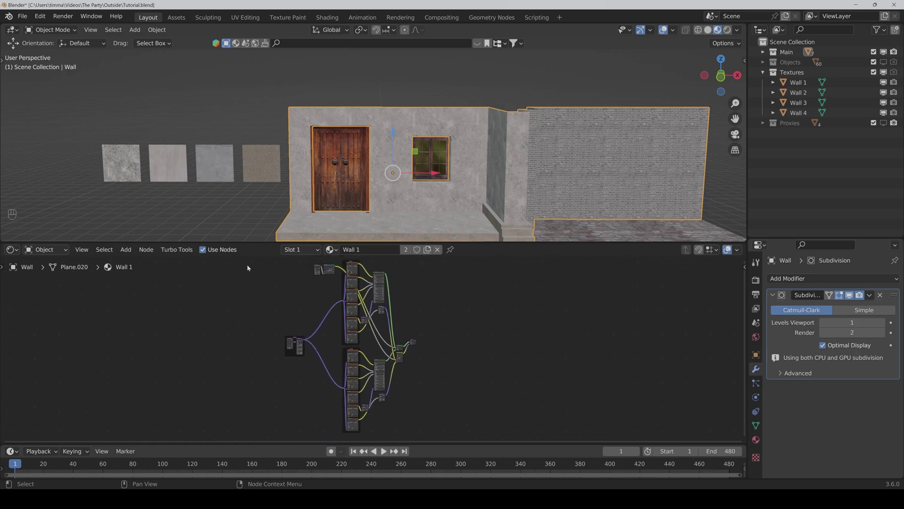
{"action": "left_click_drag", "start_coordinate": [247, 264], "coordinate": [451, 425]}
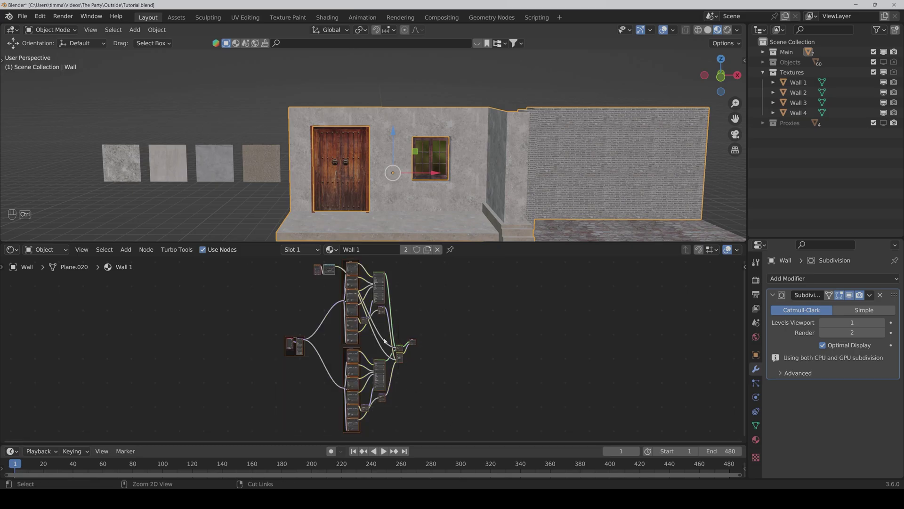
{"action": "key", "text": "ctrl+g"}
Delete the Group Input and Material Output nodes inside the group
{"action": "scroll", "coordinate": [377, 352], "scroll_direction": "up", "scroll_amount": 6}
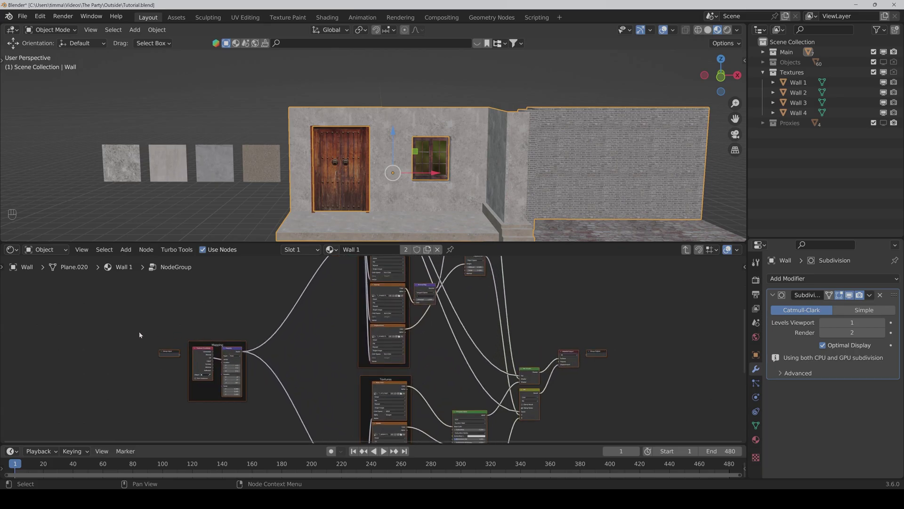
{"action": "left_click_drag", "start_coordinate": [140, 332], "coordinate": [176, 366]}
{"action": "key", "text": "Delete"}
{"action": "scroll", "coordinate": [643, 382], "scroll_direction": "up", "scroll_amount": 3}
{"action": "middle_click_drag", "start_coordinate": [643, 382], "coordinate": [374, 322]}
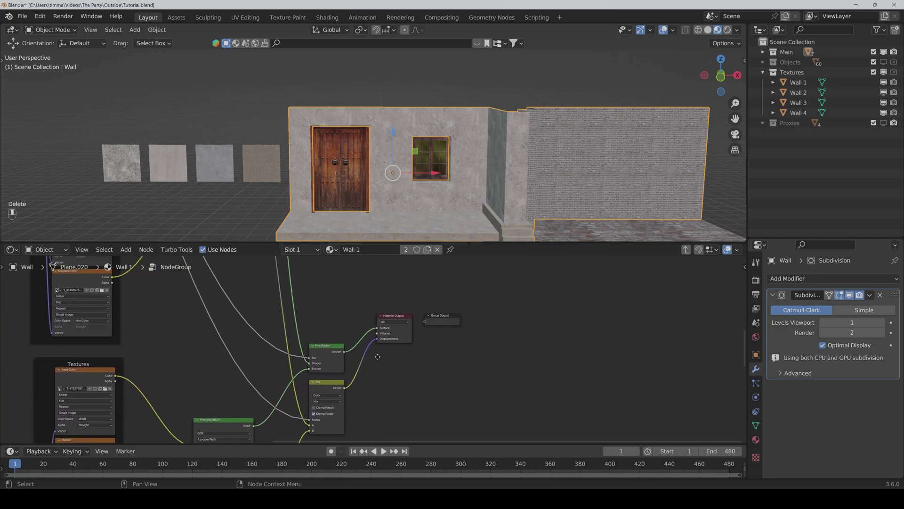
{"action": "left_click", "coordinate": [399, 319]}
{"action": "key", "text": "x"}
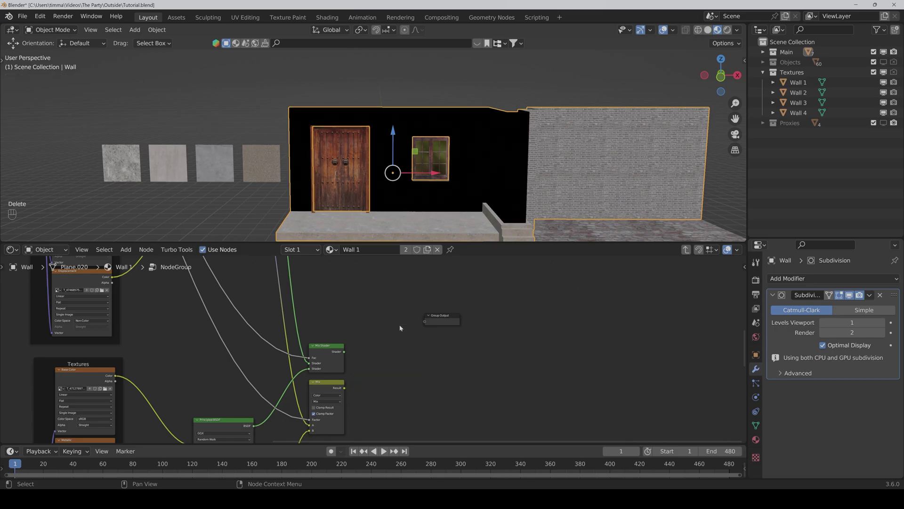
Place Group Output beside the Mix Shader and wire the Mix Shader into it
{"action": "left_click_drag", "start_coordinate": [435, 325], "coordinate": [374, 361]}
{"action": "left_click_drag", "start_coordinate": [345, 388], "coordinate": [378, 368]}
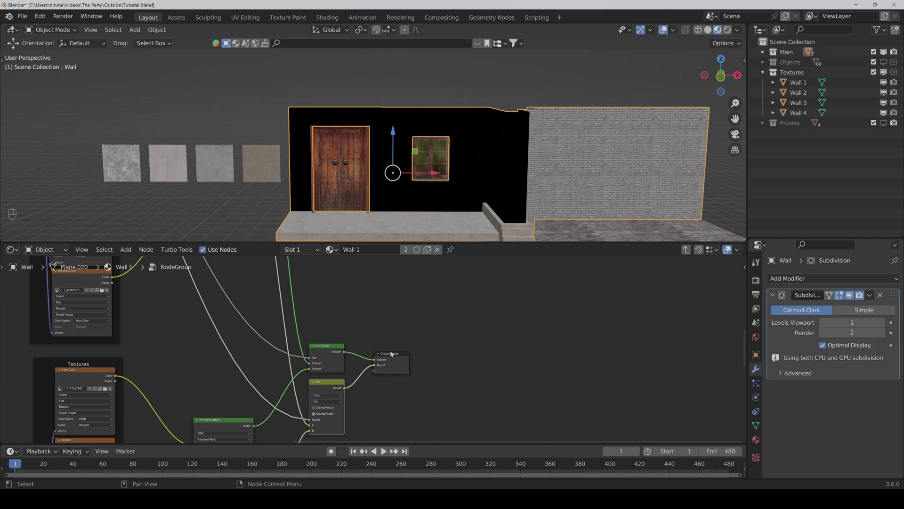
{"action": "left_click", "coordinate": [392, 356]}
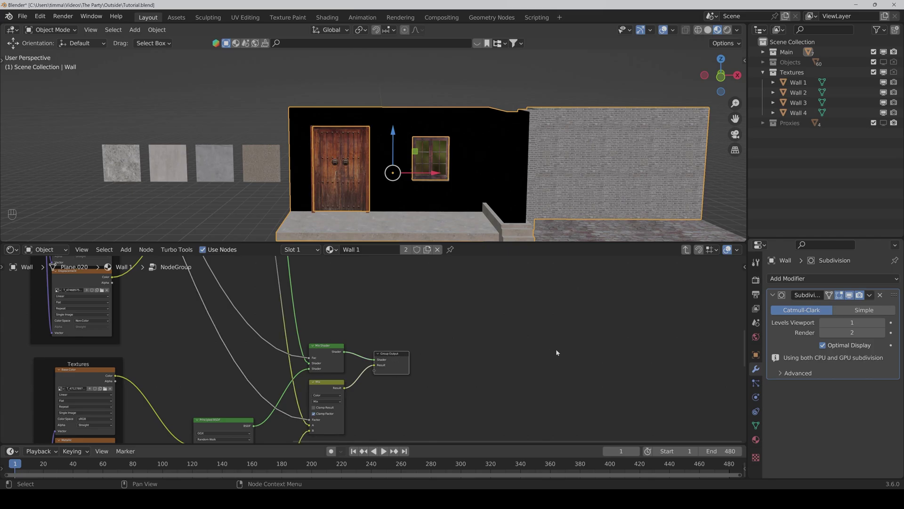
Rename the group's Result output to Displacement in the Group tab
{"action": "key", "text": "n"}
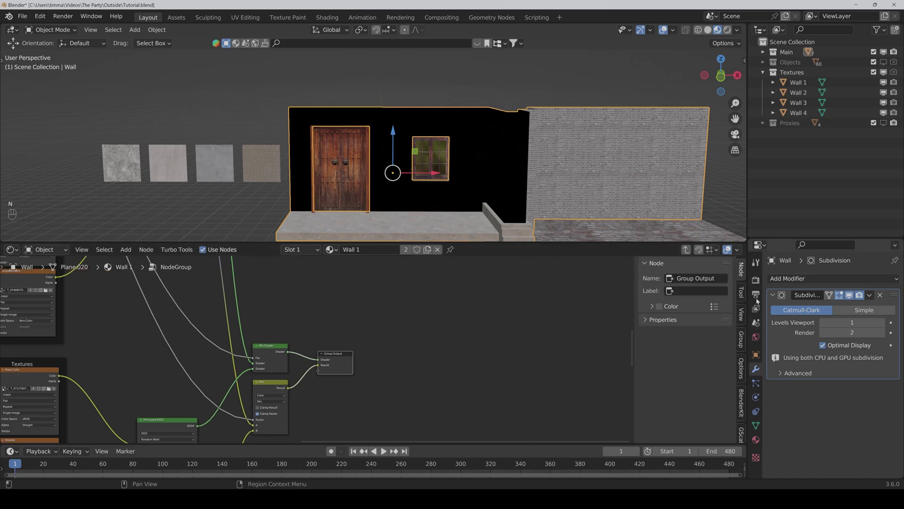
{"action": "left_click", "coordinate": [743, 342]}
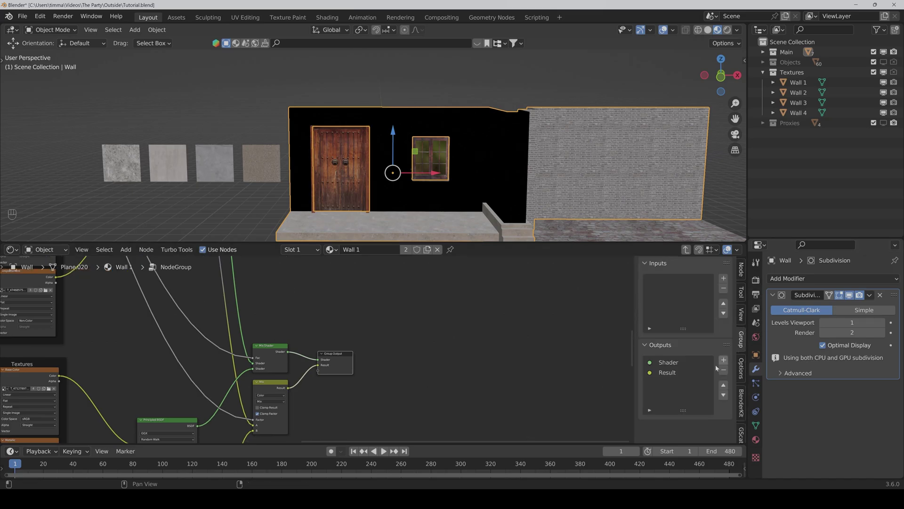
{"action": "left_click", "coordinate": [666, 373]}
{"action": "scroll", "coordinate": [662, 405], "scroll_direction": "down", "scroll_amount": 2}
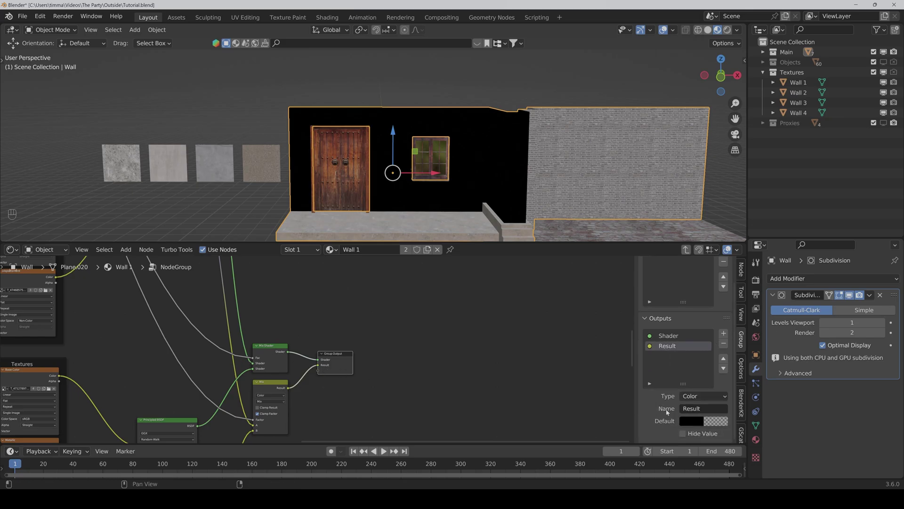
{"action": "left_click", "coordinate": [696, 409]}
{"action": "type", "text": "Displacement"}
{"action": "key", "text": "Return"}
Rename the group's Shader output to Color
{"action": "left_click", "coordinate": [668, 336]}
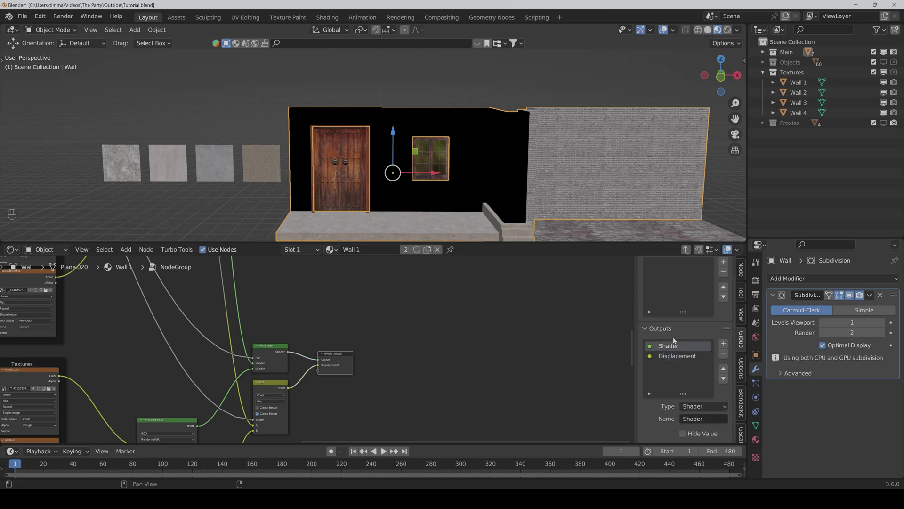
{"action": "left_click", "coordinate": [697, 418]}
{"action": "type", "text": "Color"}
{"action": "key", "text": "Return"}
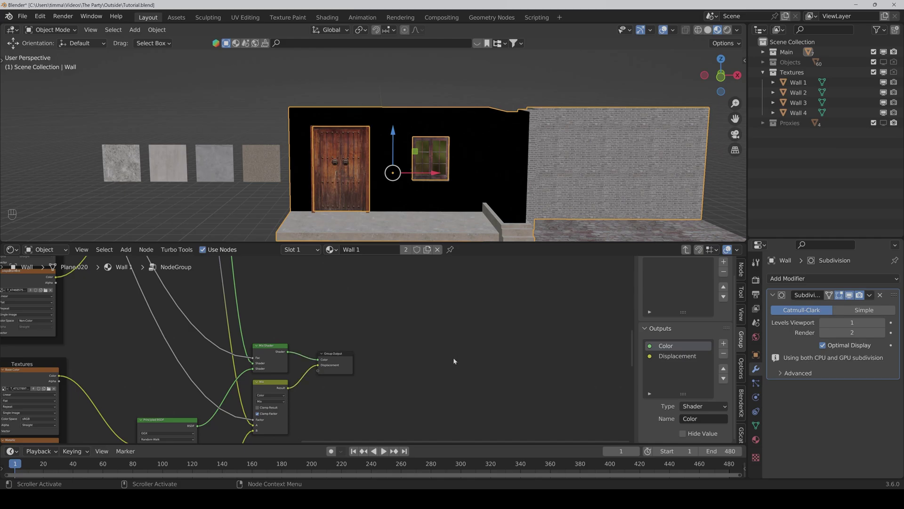
Return to the Wall 1 material and duplicate the wall node group below the original
{"action": "key", "text": "Tab"}
{"action": "middle_click_drag", "start_coordinate": [273, 328], "coordinate": [354, 338]}
{"action": "scroll", "coordinate": [320, 346], "scroll_direction": "up", "scroll_amount": 3}
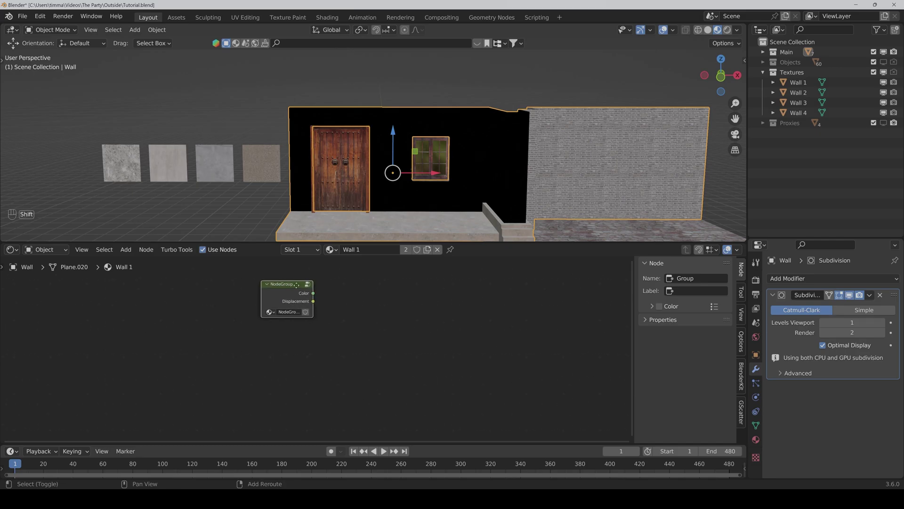
{"action": "key", "text": "shift+d"}
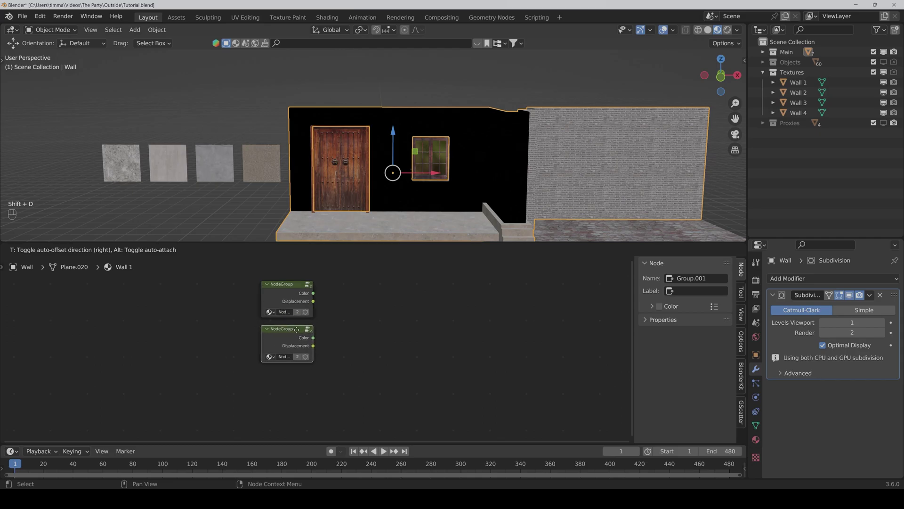
{"action": "left_click", "coordinate": [290, 331]}
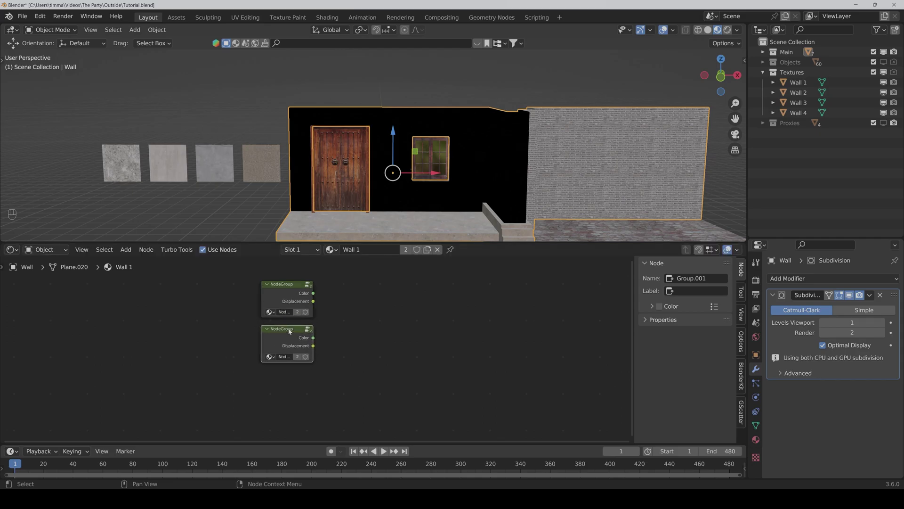
Make the duplicate an independent single-user group, NodeGroup.005, and inspect its nodes
{"action": "key", "text": "Tab"}
{"action": "scroll", "coordinate": [301, 326], "scroll_direction": "down", "scroll_amount": 4}
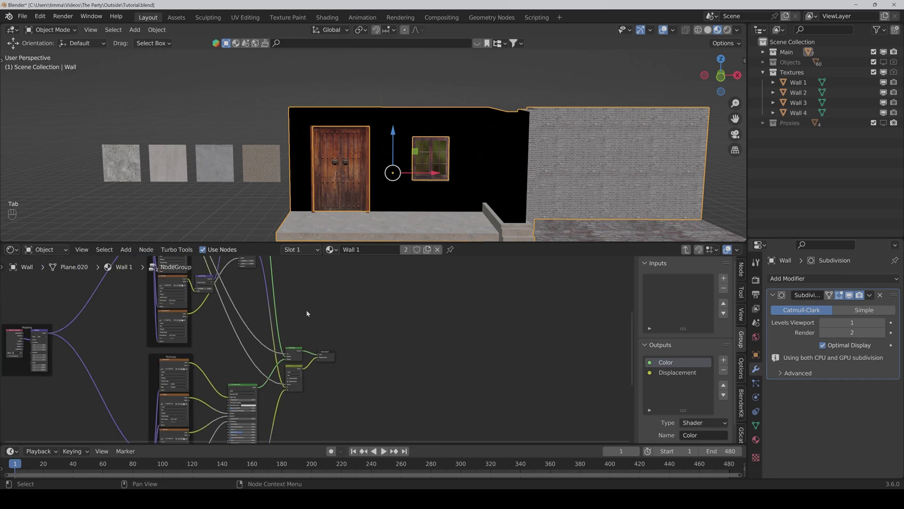
{"action": "key", "text": "Home"}
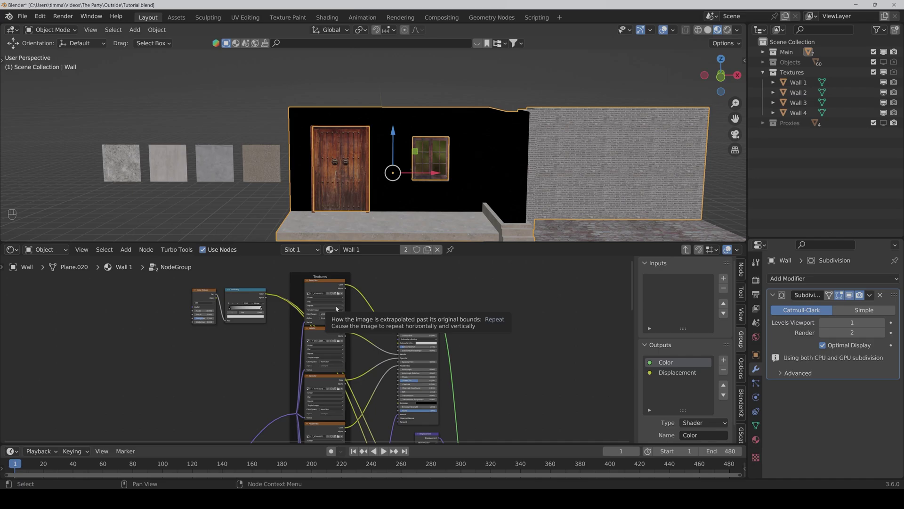
{"action": "key", "text": "Tab"}
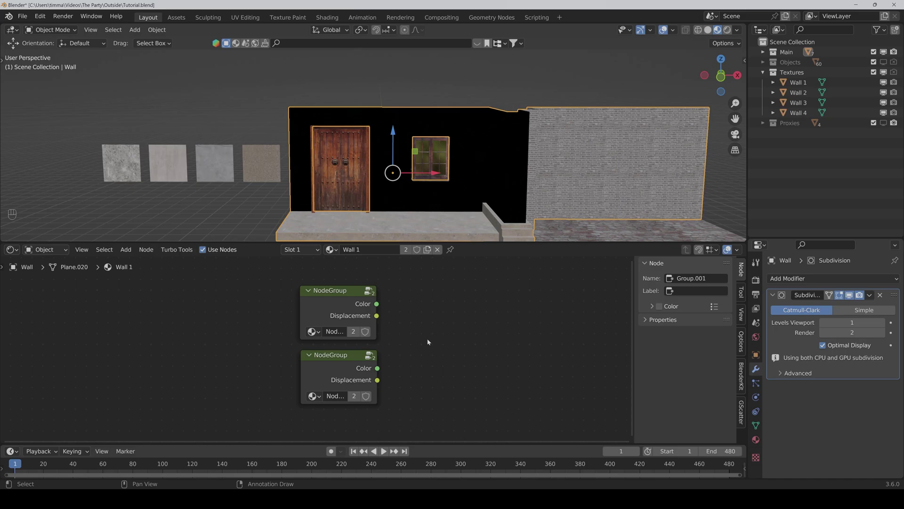
{"action": "left_click", "coordinate": [353, 396]}
{"action": "key", "text": "Tab"}
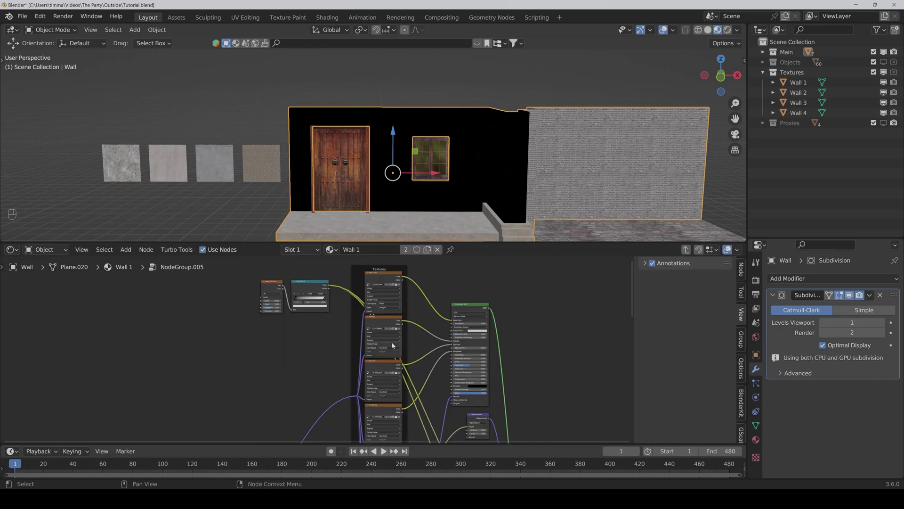
{"action": "scroll", "coordinate": [291, 333], "scroll_direction": "up", "scroll_amount": 3}
{"action": "scroll", "coordinate": [302, 380], "scroll_direction": "up", "scroll_amount": 1}
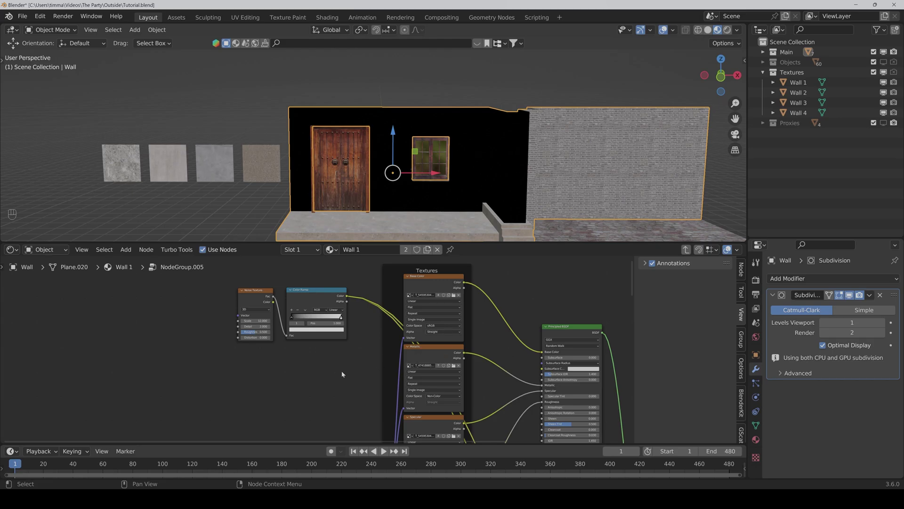
{"action": "key", "text": "Tab"}
Add a Material Output node to the right of the two node groups
{"action": "left_click", "coordinate": [407, 332]}
{"action": "key", "text": "shift+a"}
{"action": "left_click", "coordinate": [421, 341]}
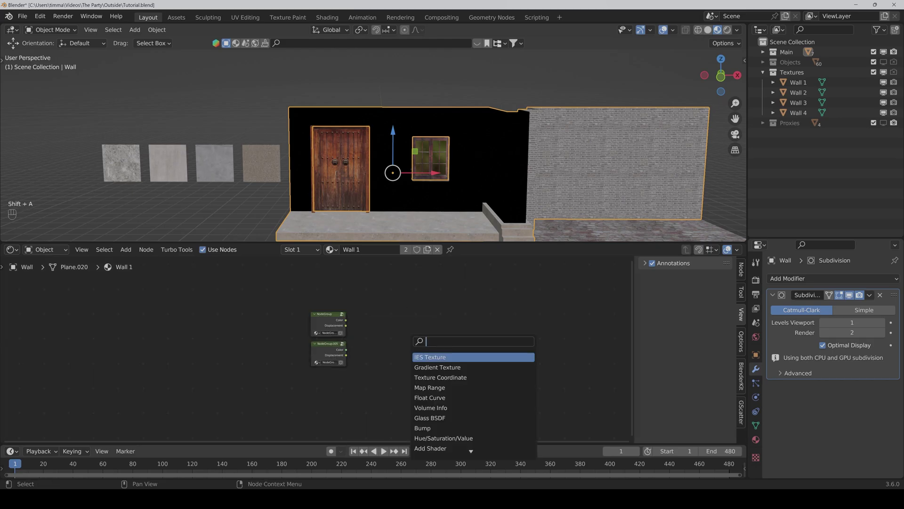
{"action": "type", "text": "mterial"}
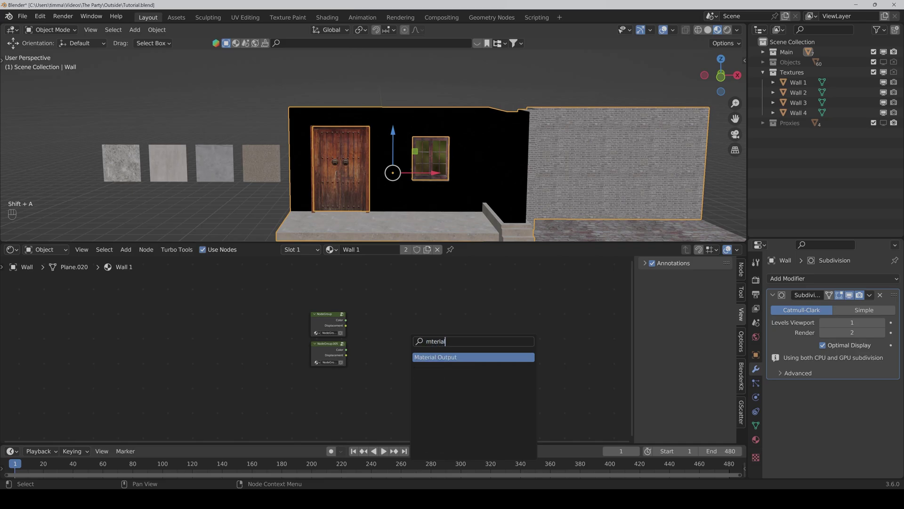
{"action": "key", "text": "Return"}
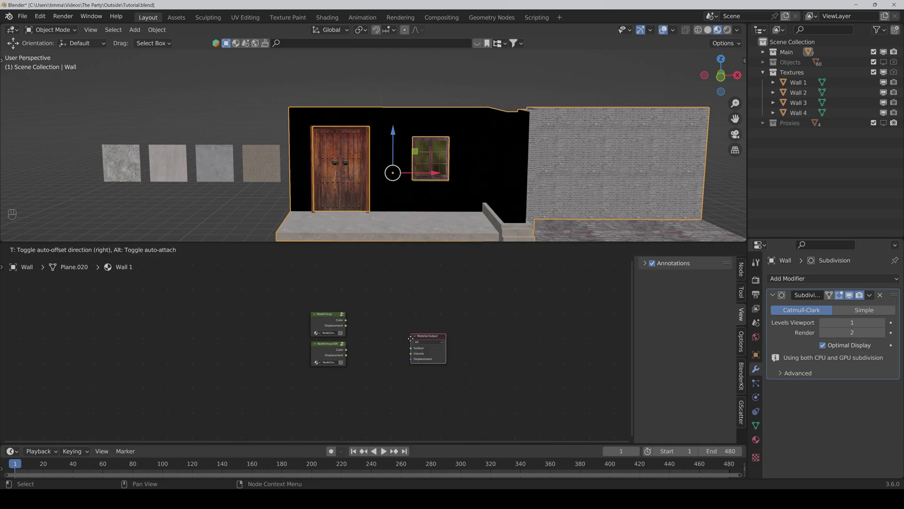
{"action": "left_click", "coordinate": [421, 339]}
{"action": "scroll", "coordinate": [393, 338], "scroll_direction": "up", "scroll_amount": 2}
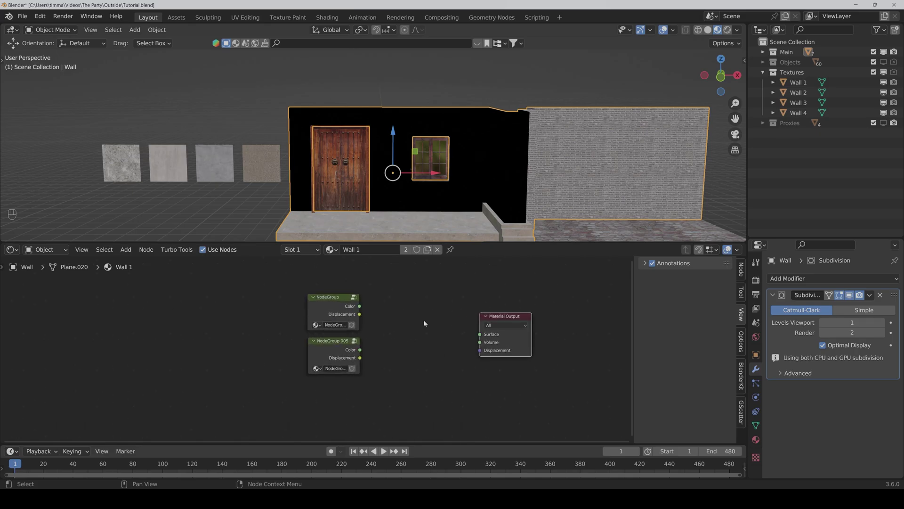
{"action": "middle_click_drag", "start_coordinate": [422, 323], "coordinate": [366, 328]}
Add a Mix Shader node between the groups and the Material Output
{"action": "key", "text": "shift+a"}
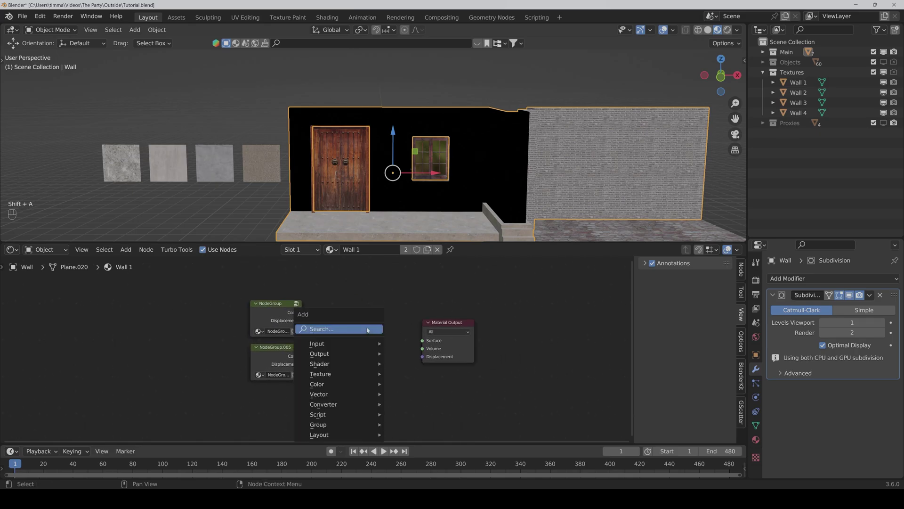
{"action": "left_click", "coordinate": [368, 329]}
{"action": "type", "text": "mix"}
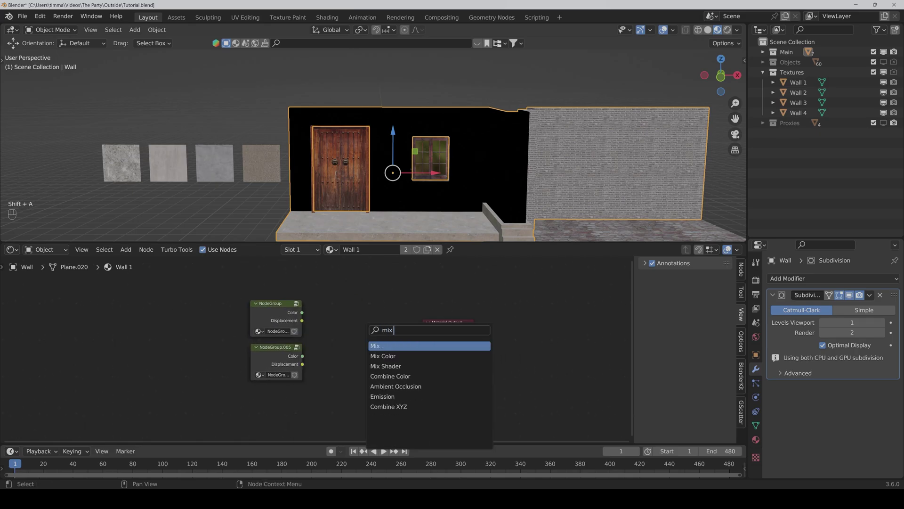
{"action": "key", "text": "Down"}
{"action": "key", "text": "Down"}
{"action": "key", "text": "Return"}
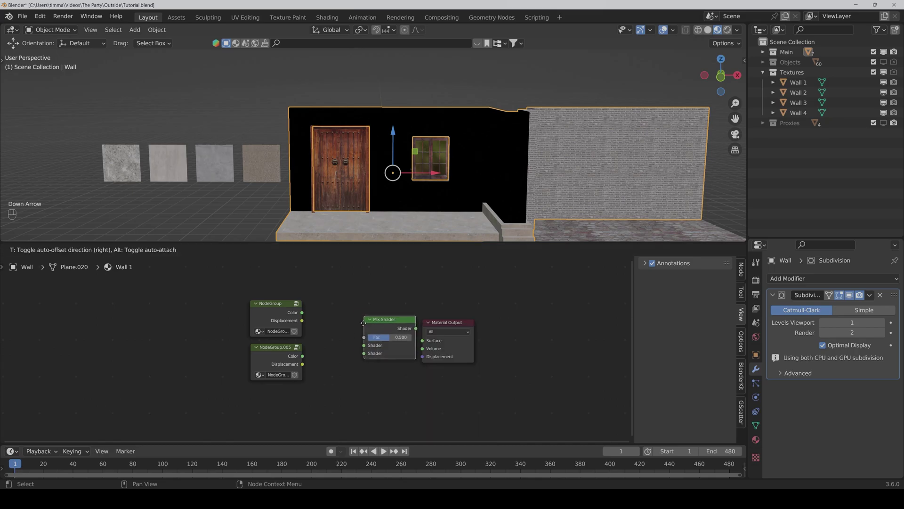
{"action": "left_click", "coordinate": [333, 308]}
Add a Mix color node below the Mix Shader
{"action": "left_click", "coordinate": [343, 374]}
{"action": "key", "text": "shift+a"}
{"action": "left_click", "coordinate": [344, 375]}
{"action": "type", "text": "mix"}
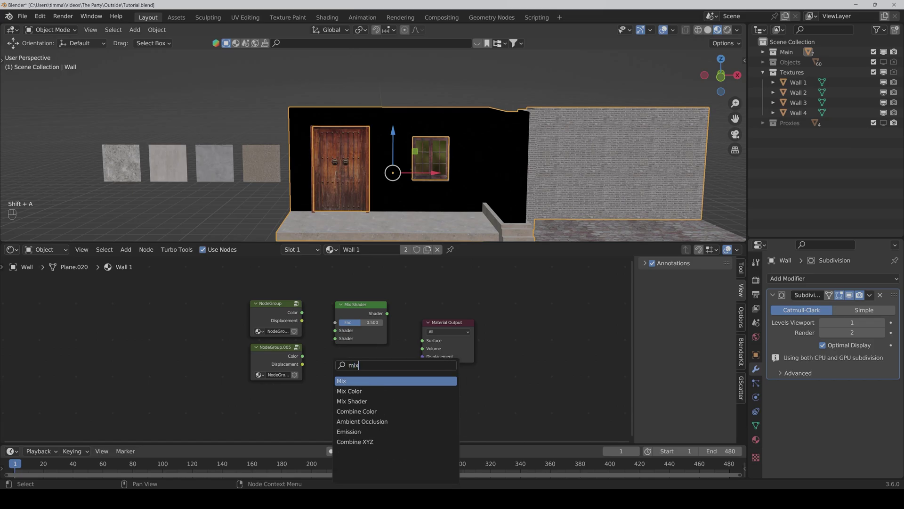
{"action": "key", "text": "Down"}
{"action": "key", "text": "Return"}
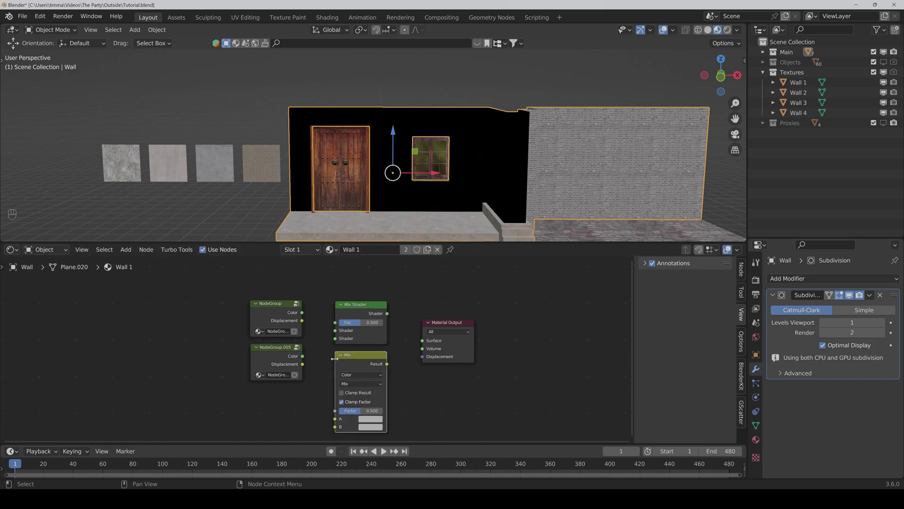
Wire both groups' Color into the Mix Shader and their Displacements through the Mix node into the output
{"action": "left_click", "coordinate": [315, 322]}
{"action": "left_click_drag", "start_coordinate": [303, 313], "coordinate": [335, 338]}
{"action": "left_click_drag", "start_coordinate": [387, 313], "coordinate": [422, 340]}
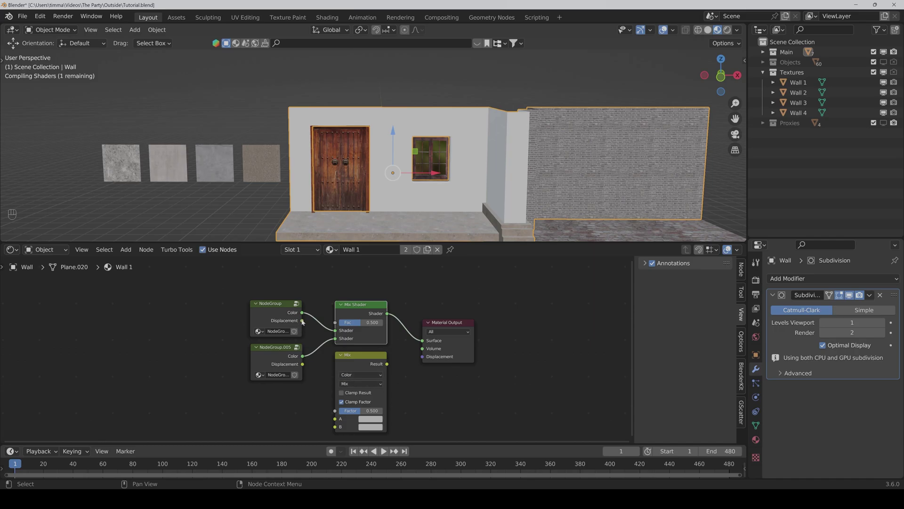
{"action": "left_click_drag", "start_coordinate": [303, 320], "coordinate": [335, 420]}
{"action": "scroll", "coordinate": [334, 426], "scroll_direction": "down", "scroll_amount": 3, "text": "shift"}
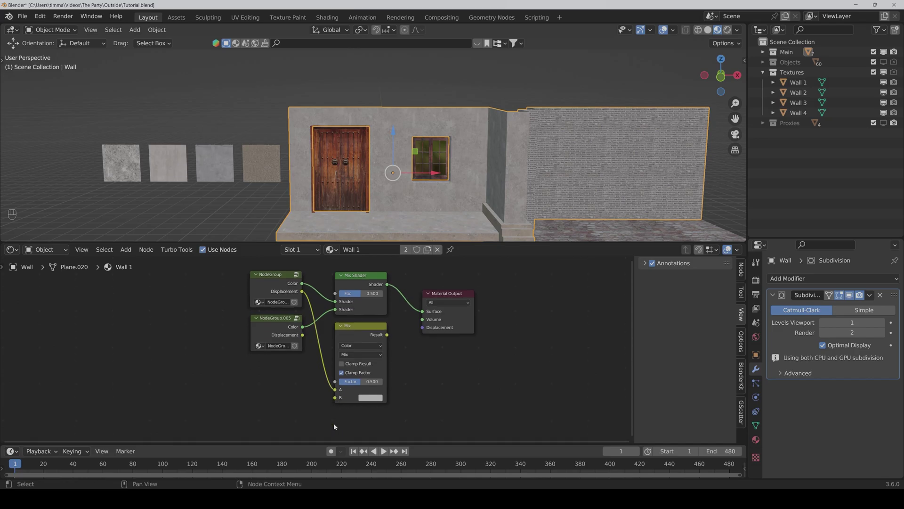
{"action": "left_click_drag", "start_coordinate": [303, 335], "coordinate": [334, 397]}
{"action": "left_click_drag", "start_coordinate": [387, 334], "coordinate": [424, 331]}
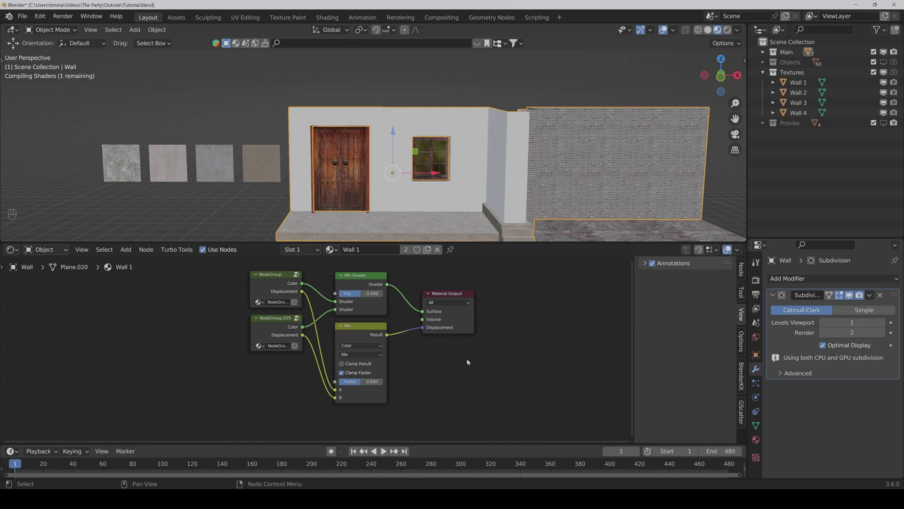
{"action": "middle_click_drag", "start_coordinate": [467, 361], "coordinate": [468, 380]}
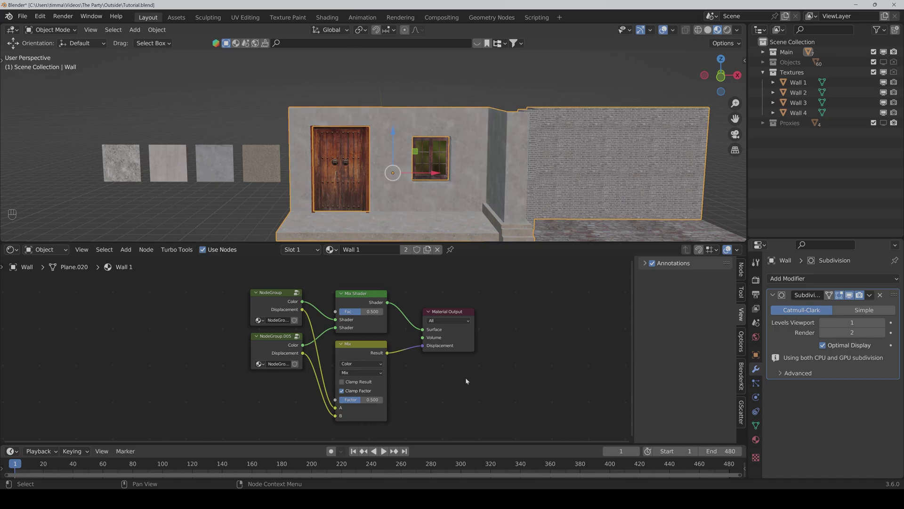
Try a Mix Shader factor of 0.5 as a first value
{"action": "scroll", "coordinate": [402, 302], "scroll_direction": "up", "scroll_amount": 2}
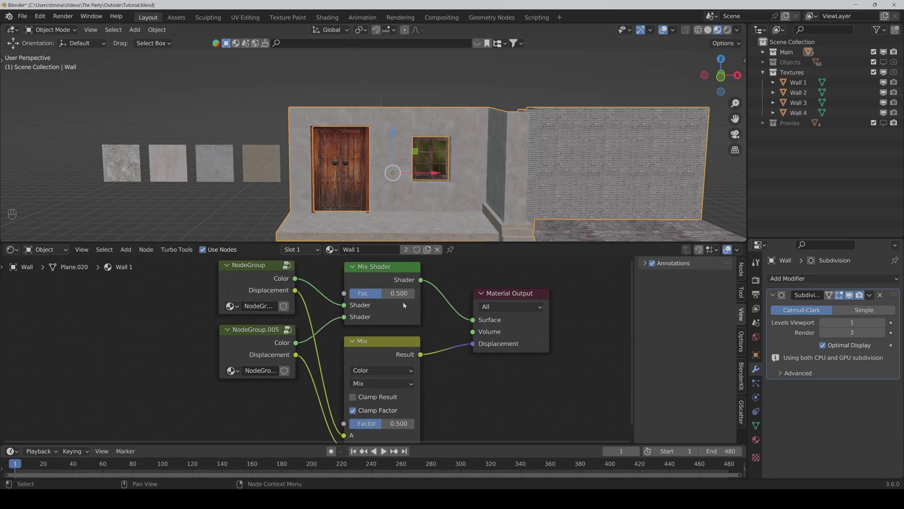
{"action": "mouse_move", "coordinate": [353, 343]}
{"action": "left_mouse_down"}
{"action": "mouse_move", "coordinate": [401, 343]}
{"action": "mouse_move", "coordinate": [338, 338]}
{"action": "mouse_move", "coordinate": [391, 337]}
{"action": "mouse_move", "coordinate": [342, 337]}
{"action": "mouse_move", "coordinate": [362, 337]}
{"action": "left_mouse_up"}
{"action": "left_click", "coordinate": [358, 337]}
{"action": "key", "text": "BackSpace"}
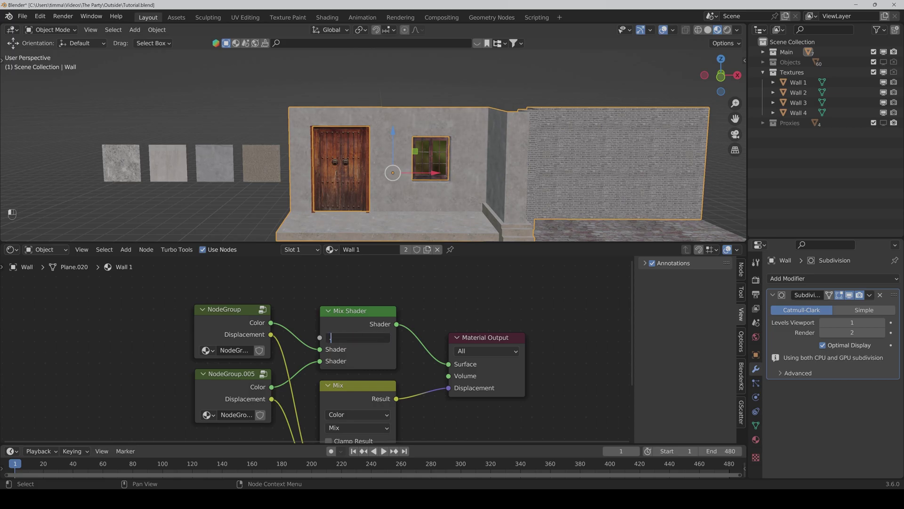
{"action": "type", "text": "0.5"}
{"action": "key", "text": "Return"}
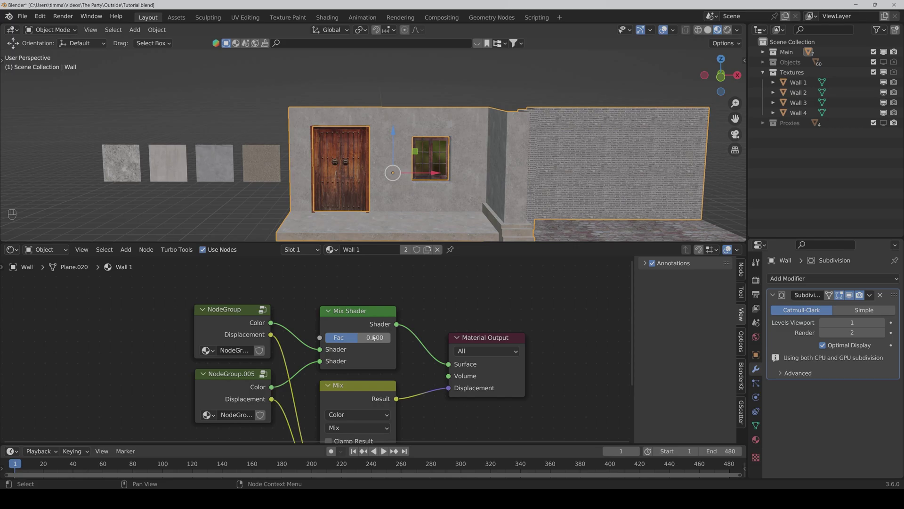
Compare shader mix amounts on the wall and settle the Mix Shader Fac at 0.7
{"action": "scroll", "coordinate": [405, 208], "scroll_direction": "up", "scroll_amount": 3}
{"action": "middle_click_drag", "start_coordinate": [405, 209], "coordinate": [414, 226]}
{"action": "mouse_move", "coordinate": [361, 340]}
{"action": "left_mouse_down"}
{"action": "mouse_move", "coordinate": [326, 340]}
{"action": "mouse_move", "coordinate": [369, 341]}
{"action": "left_mouse_up"}
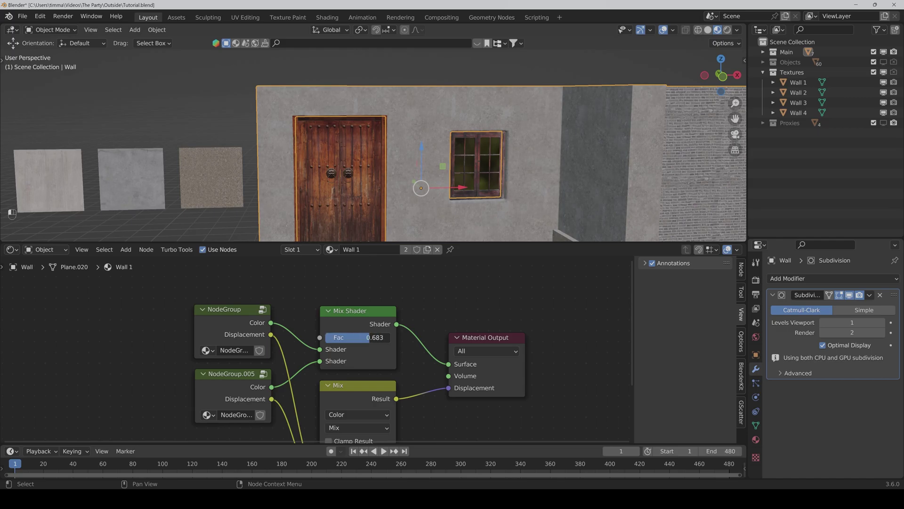
{"action": "double_click", "coordinate": [370, 338]}
{"action": "key", "text": "BackSpace"}
{"action": "type", "text": ".7"}
{"action": "key", "text": "Return"}
Set the Mix node's displacement Factor to 0.7
{"action": "scroll", "coordinate": [377, 340], "scroll_direction": "down", "scroll_amount": 2}
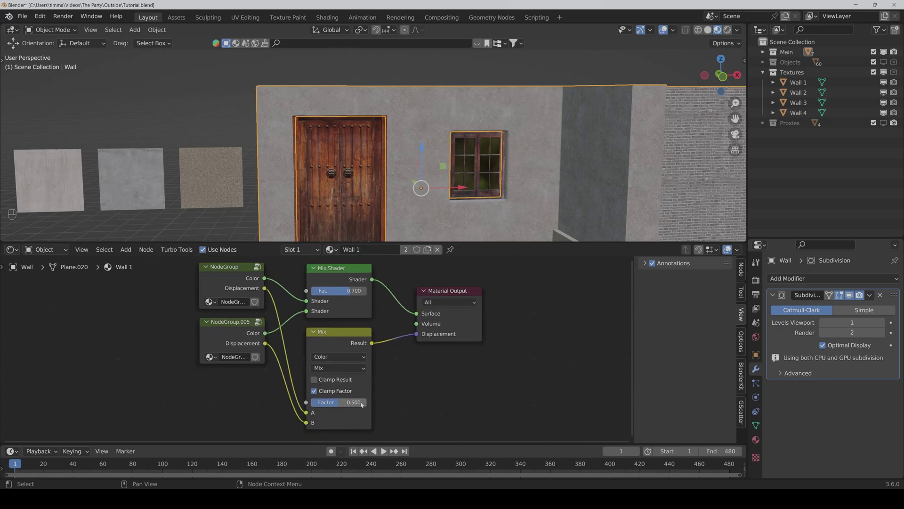
{"action": "double_click", "coordinate": [339, 402]}
{"action": "key", "text": "BackSpace"}
{"action": "type", "text": ".7"}
{"action": "key", "text": "Return"}
{"action": "middle_click_drag", "start_coordinate": [427, 334], "coordinate": [434, 378]}
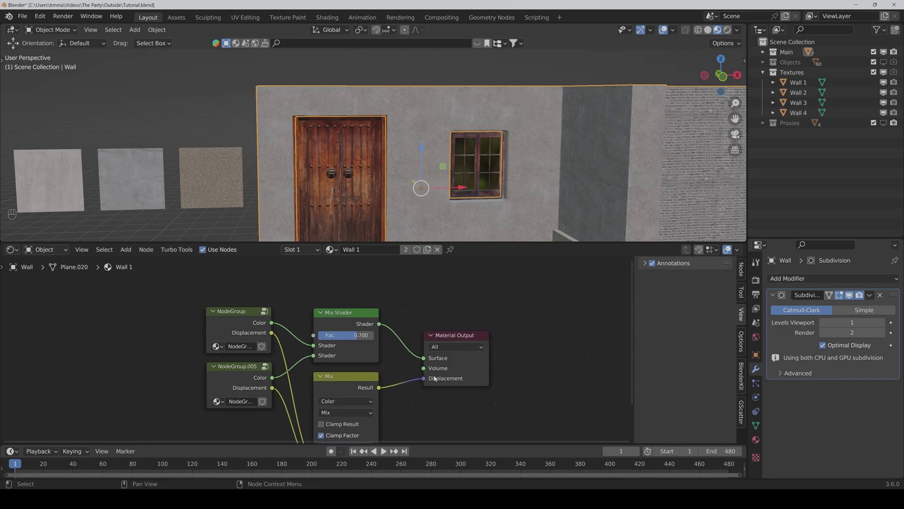
Inside NodeGroup.005, insert a Hue/Saturation/Value node into the base colour link
{"action": "left_click", "coordinate": [237, 369]}
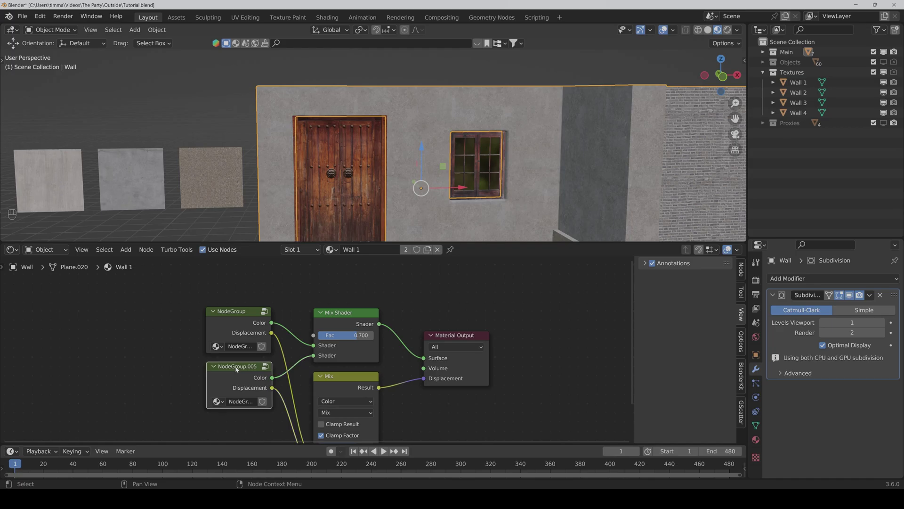
{"action": "key", "text": "Tab"}
{"action": "scroll", "coordinate": [407, 315], "scroll_direction": "down", "scroll_amount": 4}
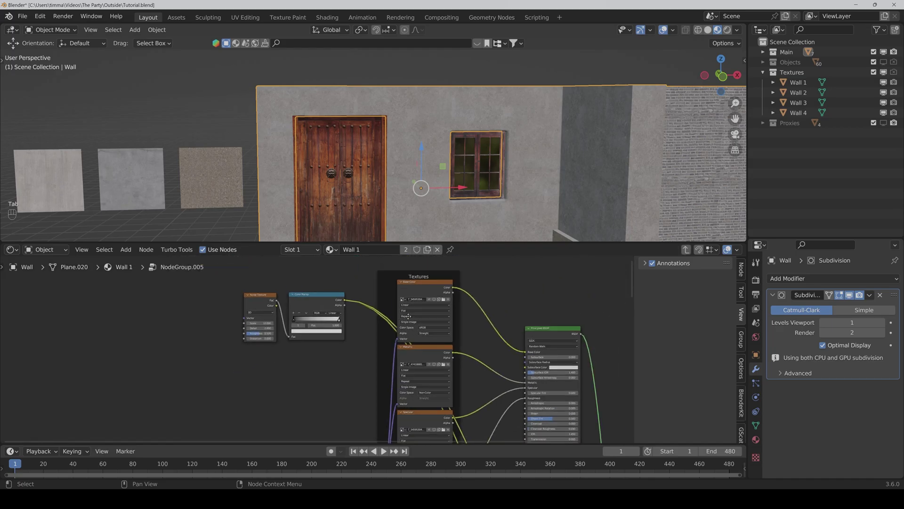
{"action": "scroll", "coordinate": [408, 316], "scroll_direction": "right", "scroll_amount": 5, "text": "ctrl"}
{"action": "key", "text": "shift+a"}
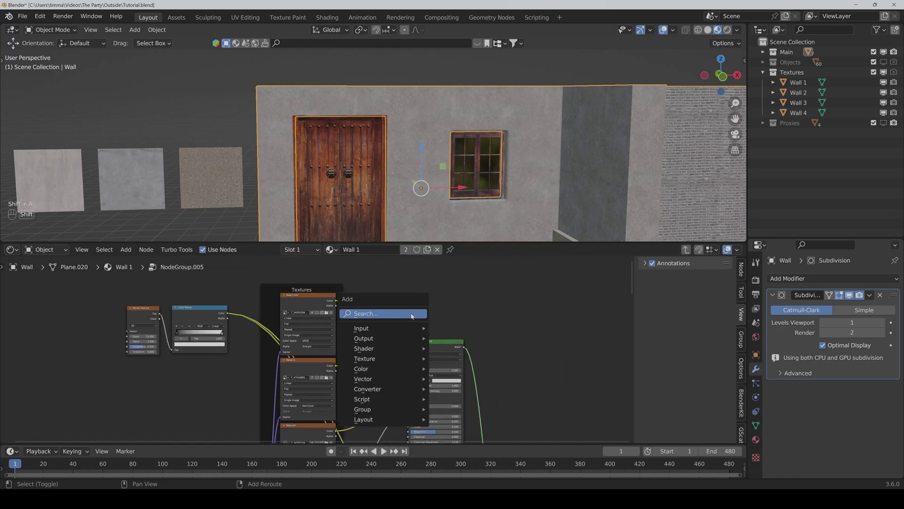
{"action": "left_click", "coordinate": [411, 314]}
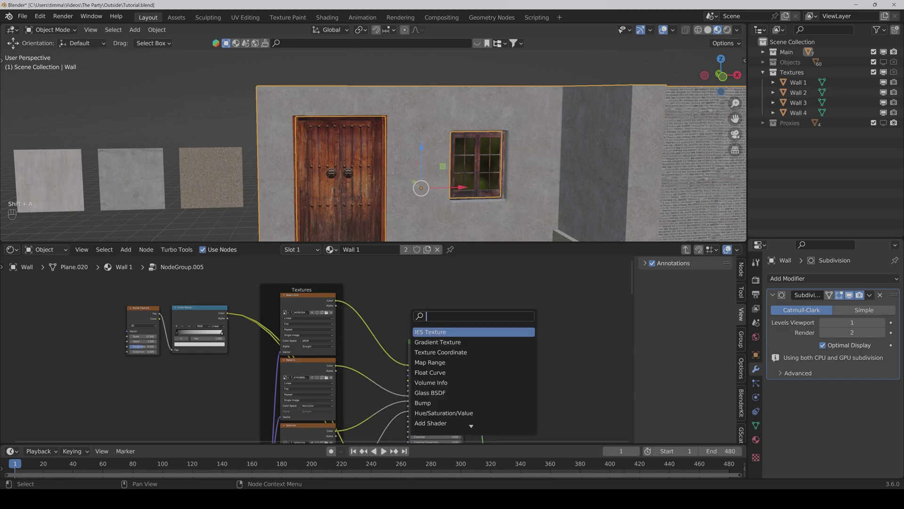
{"action": "type", "text": "hue"}
{"action": "key", "text": "Return"}
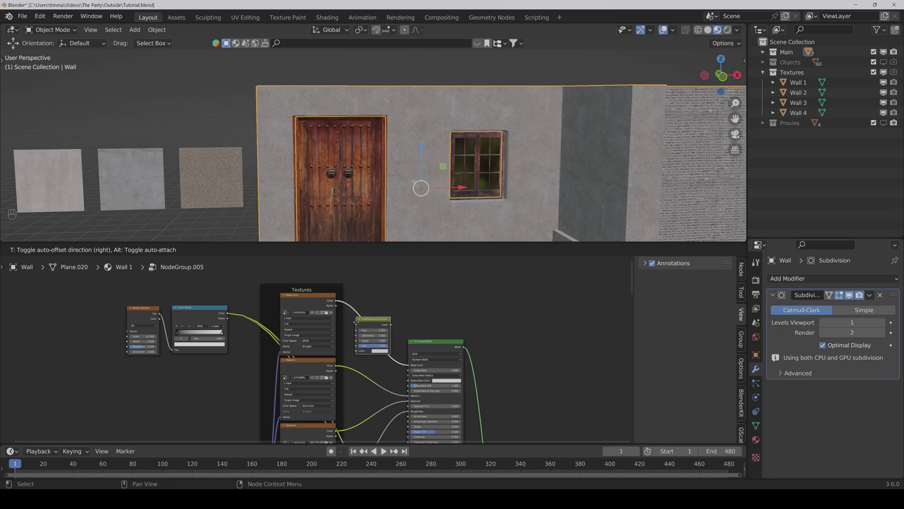
{"action": "left_click", "coordinate": [359, 324]}
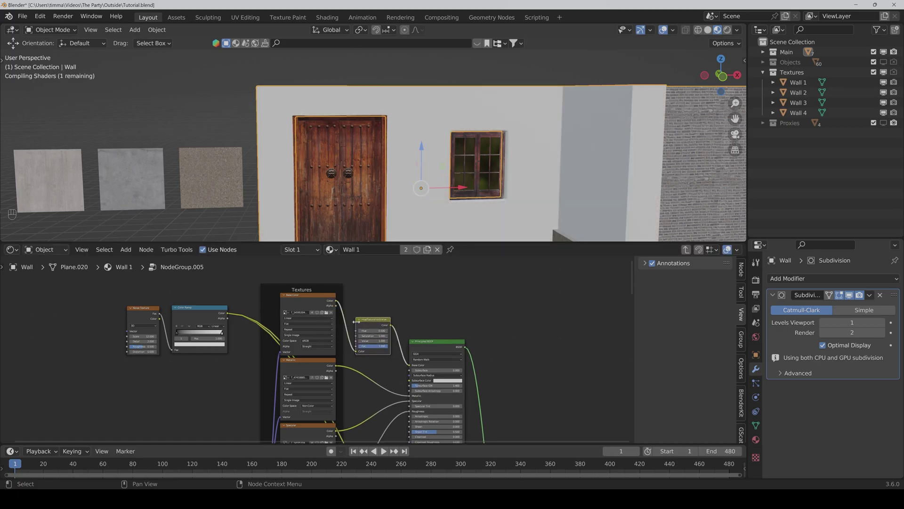
Set the Hue/Saturation/Value node's Value to 2.000
{"action": "scroll", "coordinate": [424, 339], "scroll_direction": "up", "scroll_amount": 3}
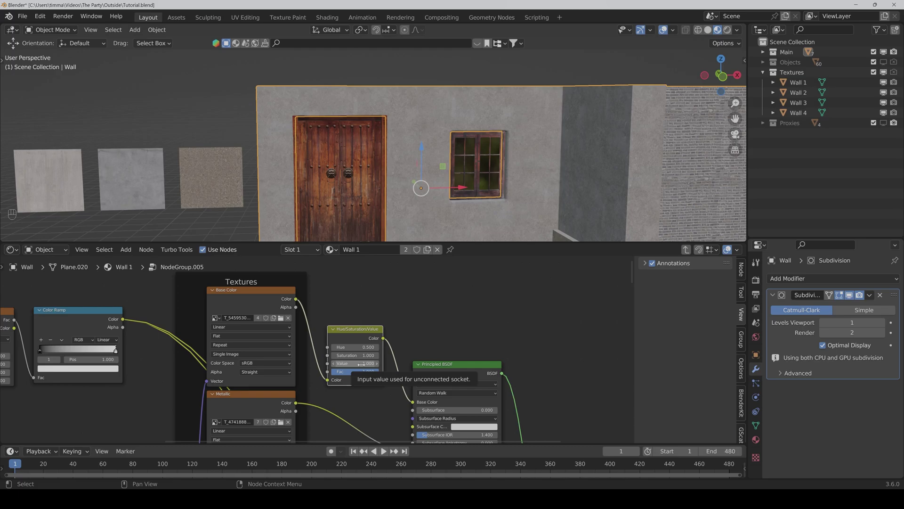
{"action": "left_click", "coordinate": [361, 364]}
{"action": "type", "text": "2"}
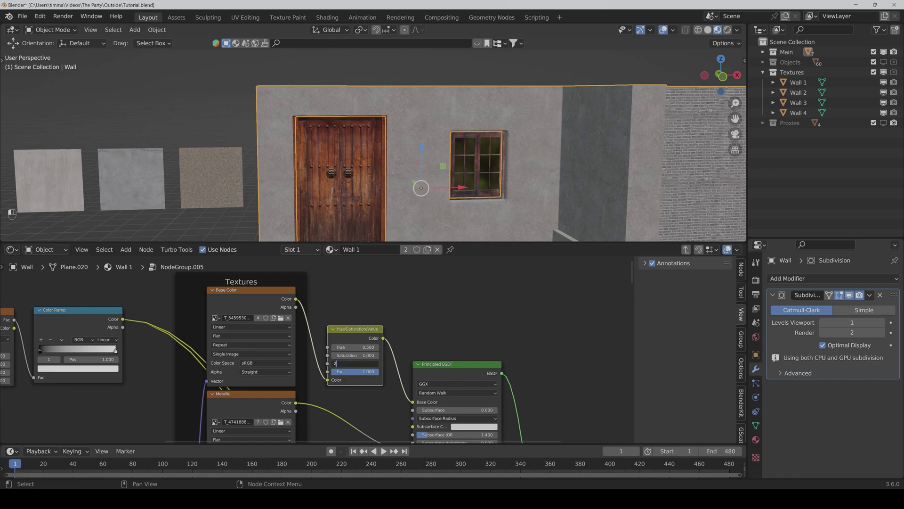
{"action": "key", "text": "Return"}
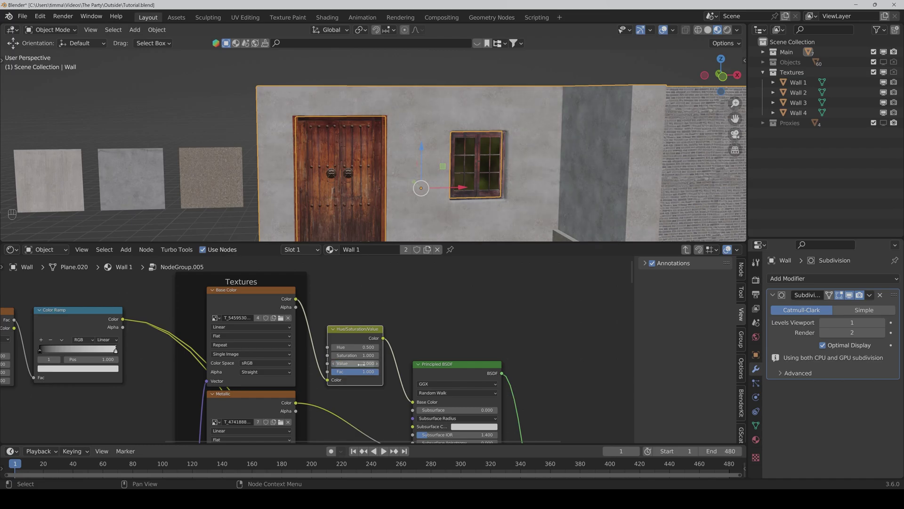
{"action": "scroll", "coordinate": [361, 363], "scroll_direction": "down", "scroll_amount": 3}
{"action": "middle_click_drag", "start_coordinate": [361, 363], "coordinate": [332, 316]}
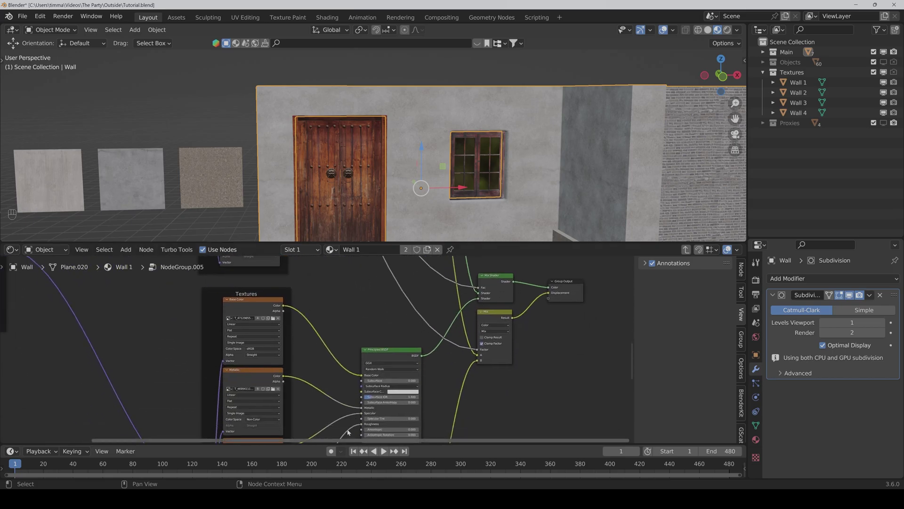
Insert a second Hue/Saturation/Value node on the other base colour link with Value 2.000
{"action": "key", "text": "shift+a"}
{"action": "left_click", "coordinate": [332, 317]}
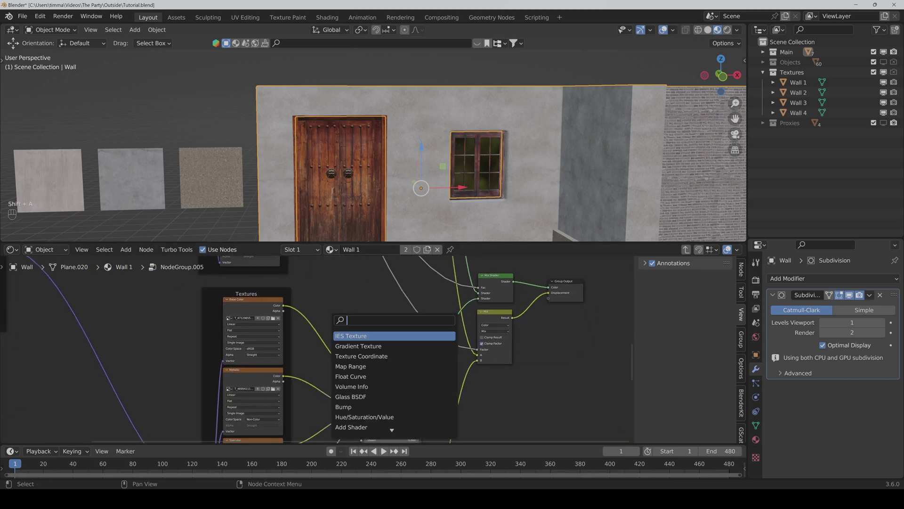
{"action": "type", "text": "hue"}
{"action": "key", "text": "Return"}
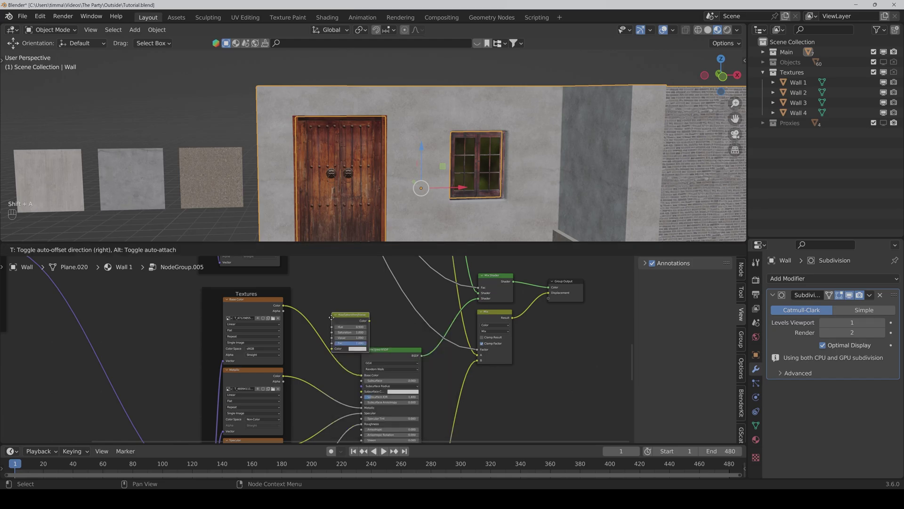
{"action": "left_click", "coordinate": [304, 331]}
{"action": "scroll", "coordinate": [337, 398], "scroll_direction": "up", "scroll_amount": 2}
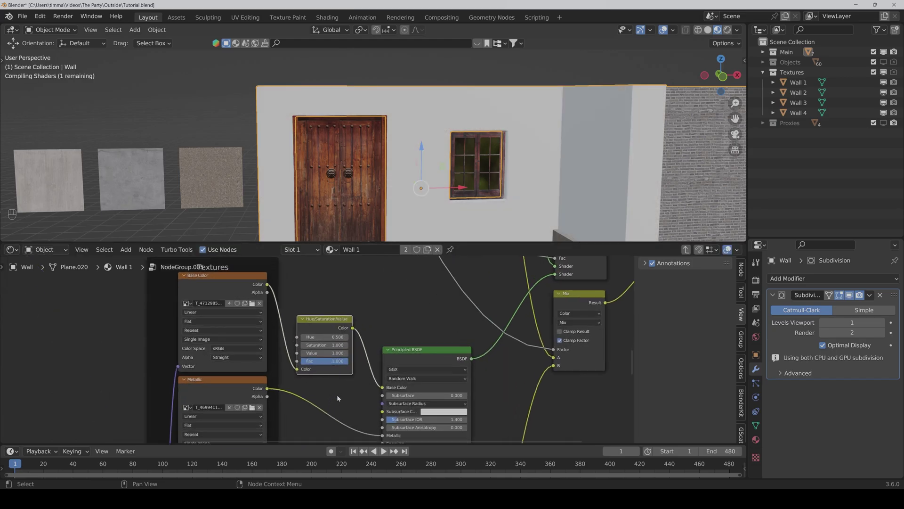
{"action": "scroll", "coordinate": [337, 398], "scroll_direction": "up", "scroll_amount": 1}
{"action": "double_click", "coordinate": [325, 352]}
{"action": "type", "text": "2"}
{"action": "key", "text": "Return"}
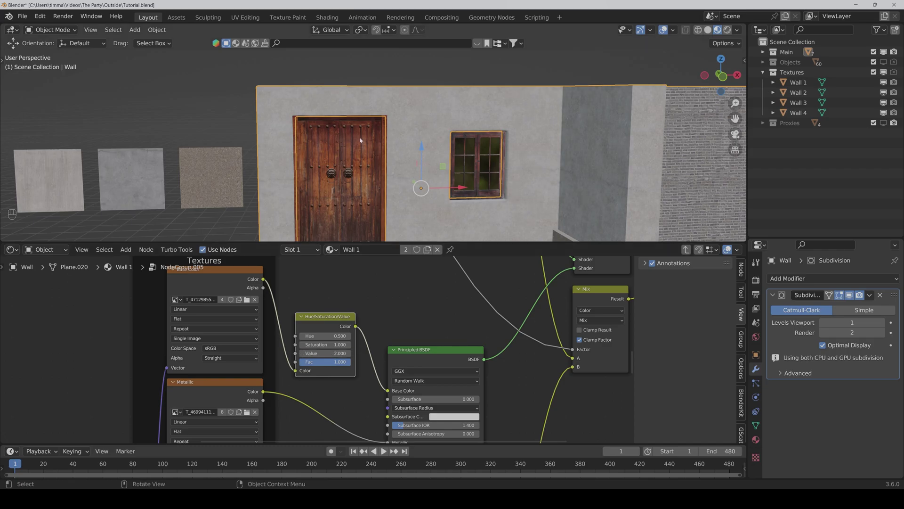
{"action": "scroll", "coordinate": [362, 140], "scroll_direction": "down", "scroll_amount": 3}
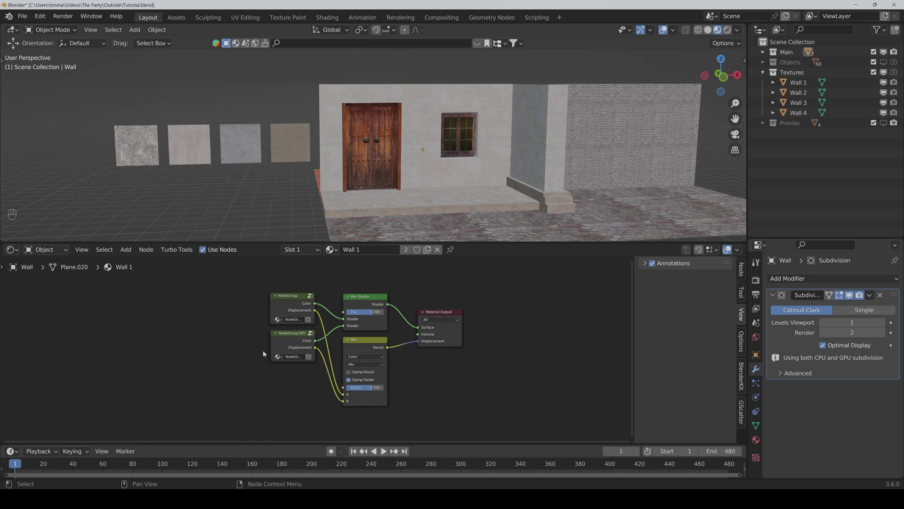
Switch the editor to Geometry Nodes and create a new node tree named Bumps
{"action": "left_click", "coordinate": [11, 249]}
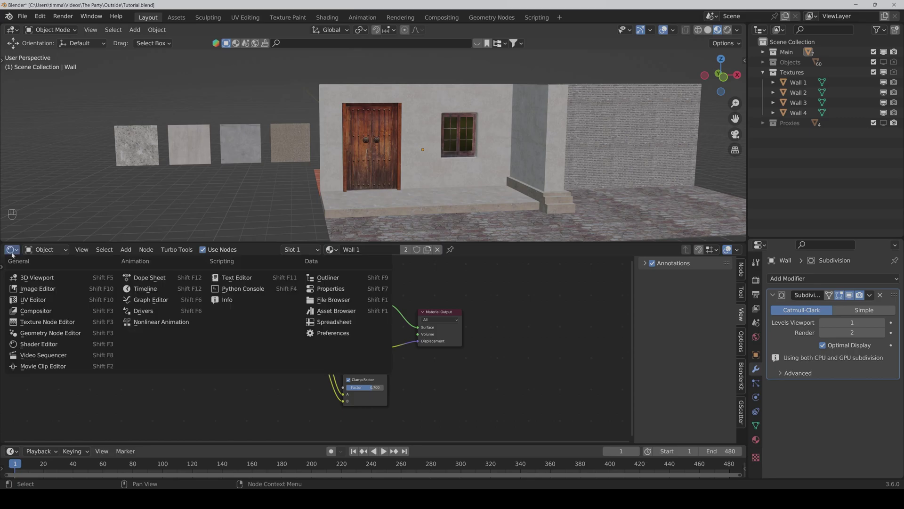
{"action": "left_click", "coordinate": [36, 333]}
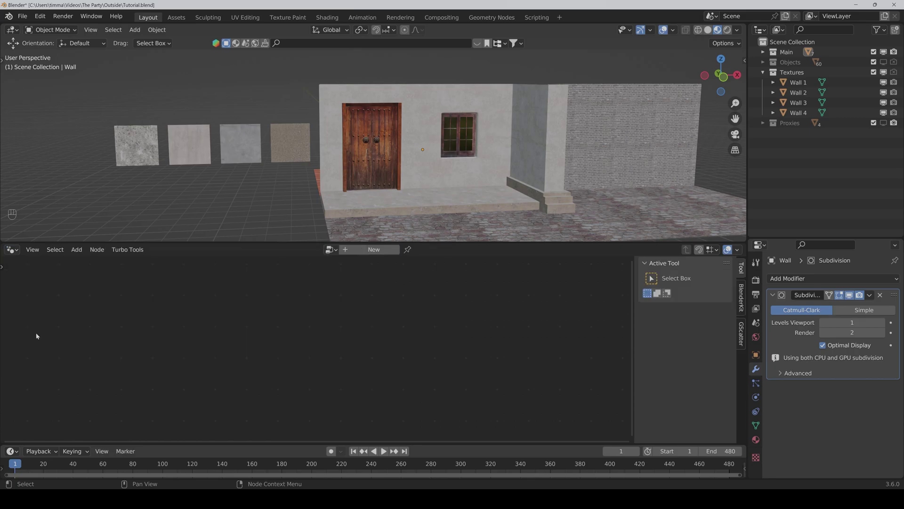
{"action": "left_click", "coordinate": [372, 251]}
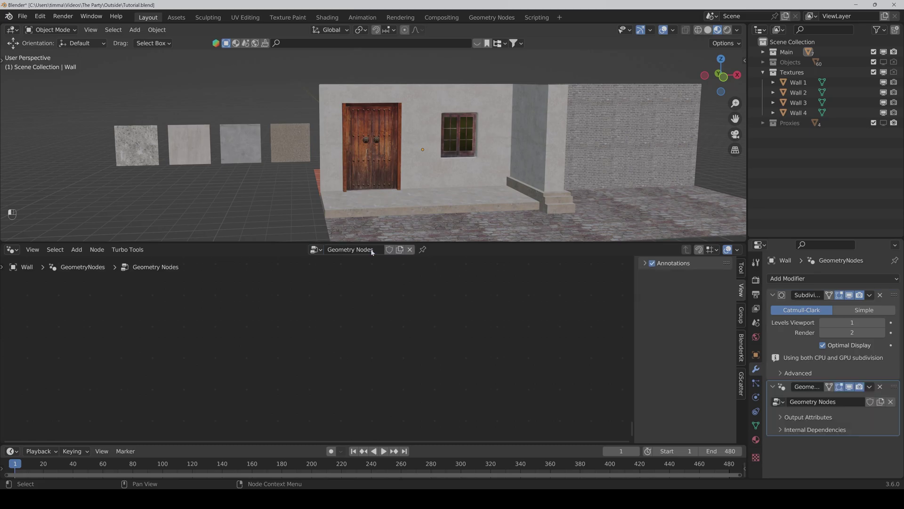
{"action": "left_click", "coordinate": [372, 251]}
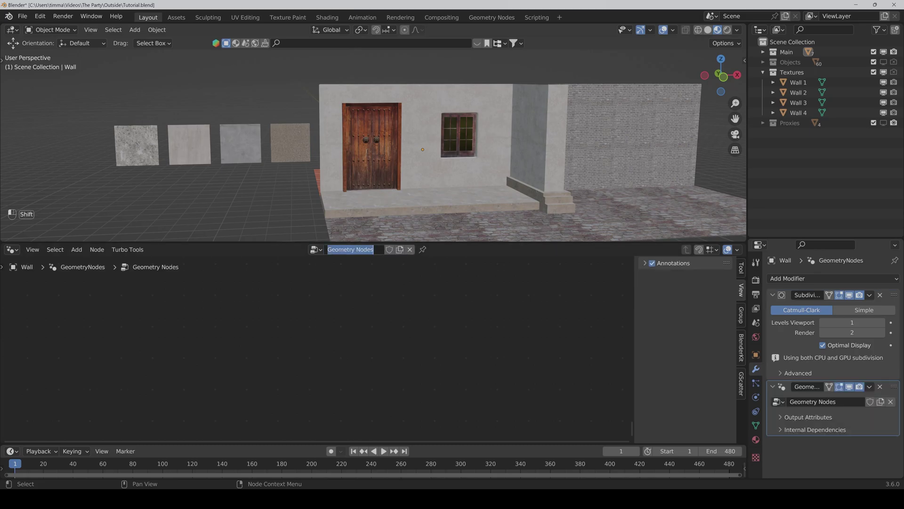
{"action": "type", "text": "Bumps"}
{"action": "key", "text": "Return"}
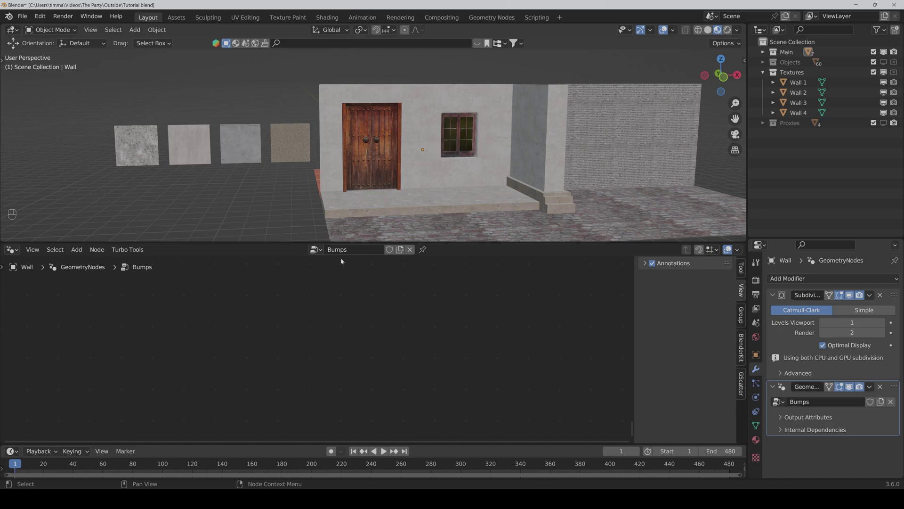
Switch the 3D viewport to Solid shading
{"action": "scroll", "coordinate": [402, 295], "scroll_direction": "down", "scroll_amount": 3}
{"action": "scroll", "coordinate": [330, 365], "scroll_direction": "up", "scroll_amount": 2}
{"action": "scroll", "coordinate": [359, 370], "scroll_direction": "up", "scroll_amount": 3}
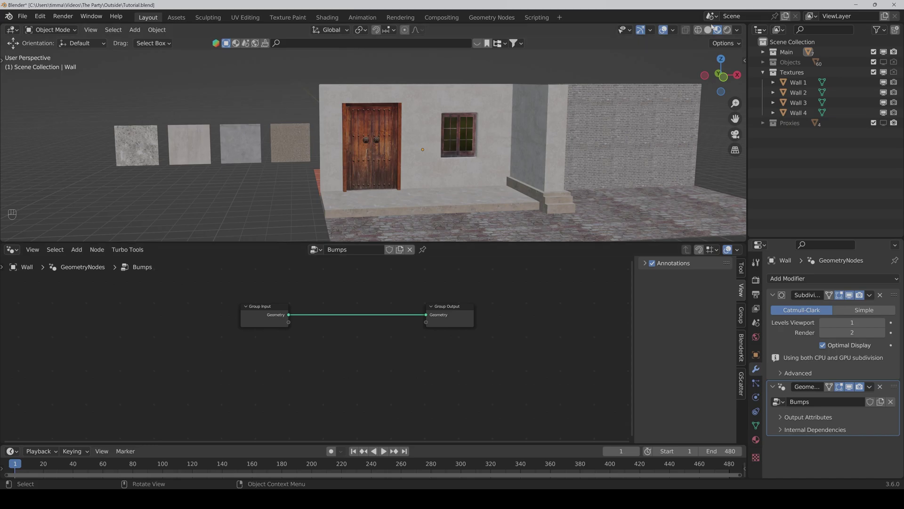
{"action": "left_click", "coordinate": [709, 31]}
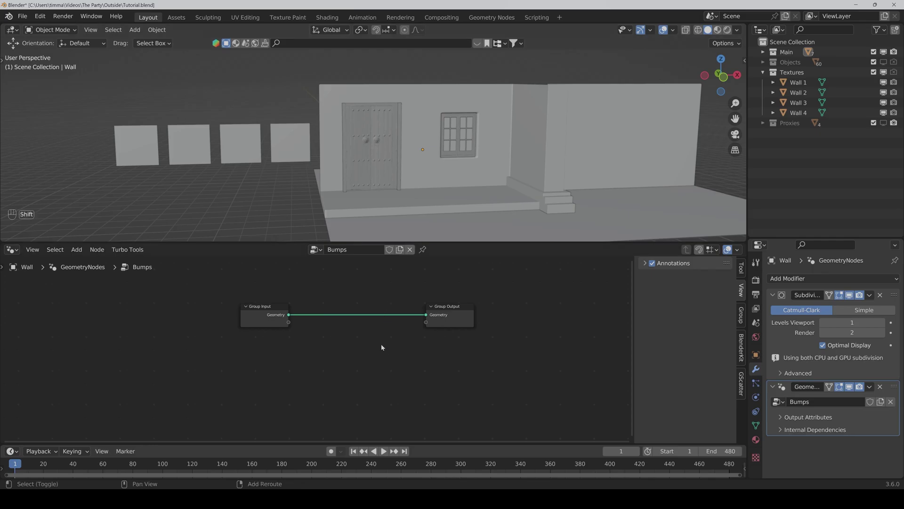
Insert a Set Position node on the Group Input to Group Output link
{"action": "key", "text": "shift+a"}
{"action": "left_click", "coordinate": [358, 286]}
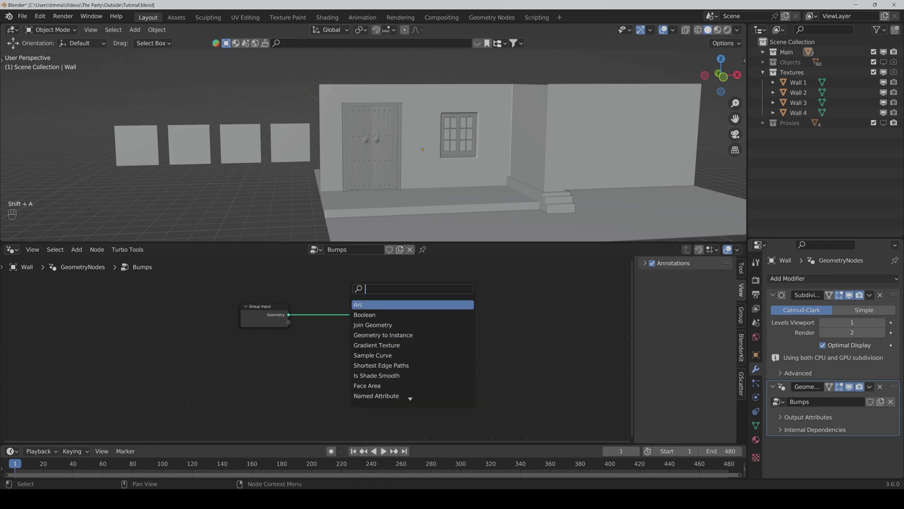
{"action": "type", "text": "set pos"}
{"action": "key", "text": "Return"}
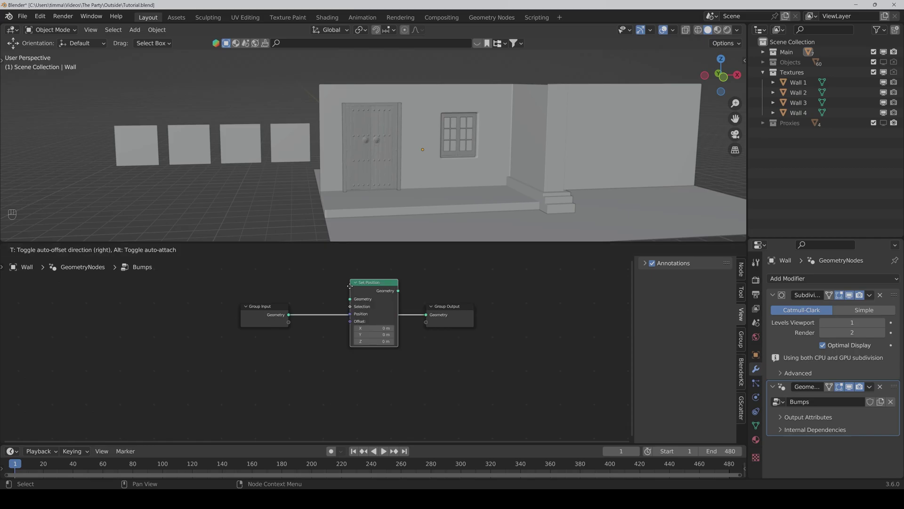
{"action": "left_click", "coordinate": [350, 307]}
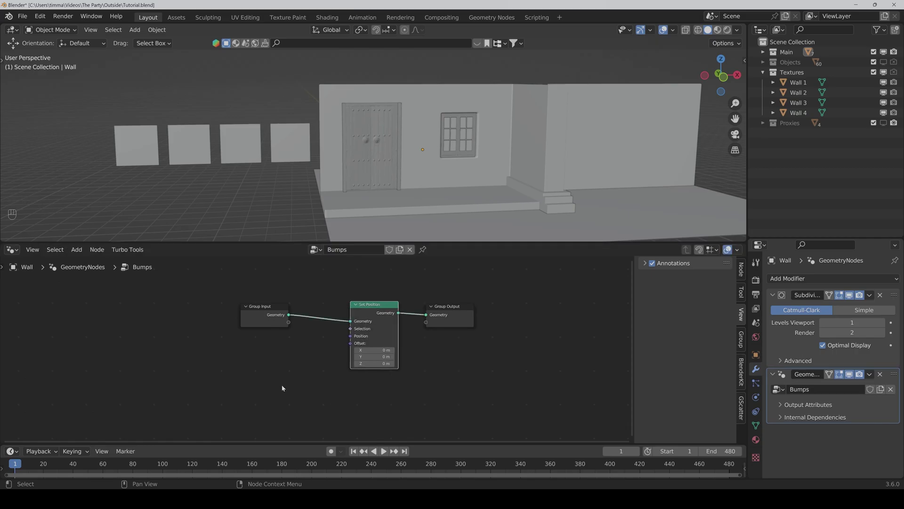
{"action": "middle_click_drag", "start_coordinate": [281, 385], "coordinate": [347, 372]}
Add a Math node set to Multiply below the tree
{"action": "key", "text": "shift+a"}
{"action": "left_click", "coordinate": [292, 286]}
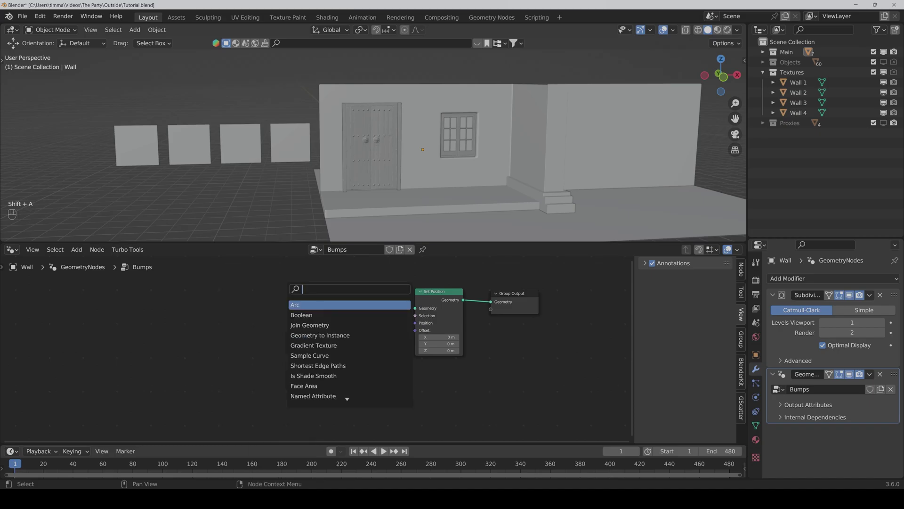
{"action": "type", "text": "math"}
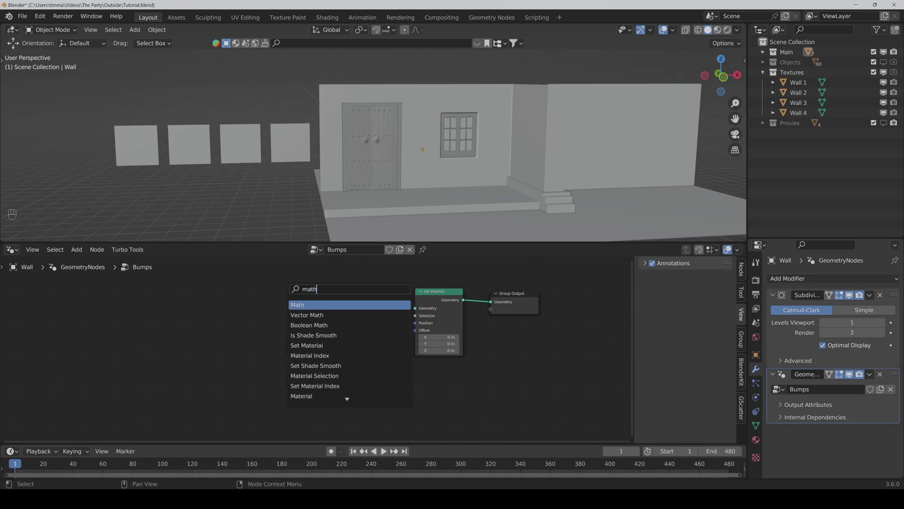
{"action": "left_click", "coordinate": [302, 305]}
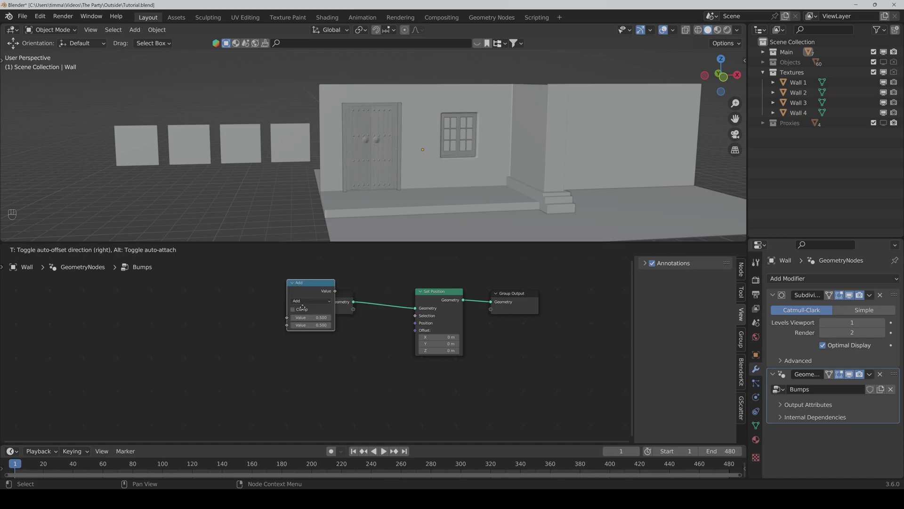
{"action": "left_click", "coordinate": [347, 355]}
{"action": "left_click", "coordinate": [348, 349]}
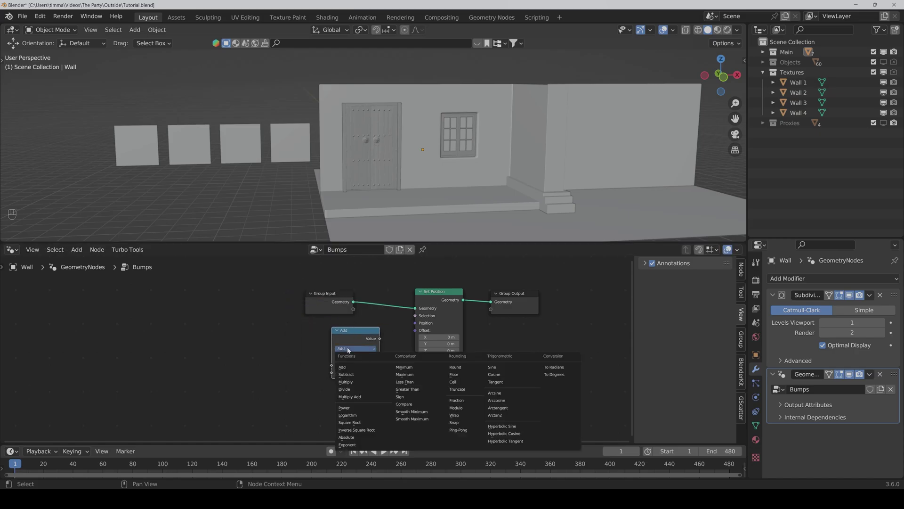
{"action": "left_click", "coordinate": [345, 381]}
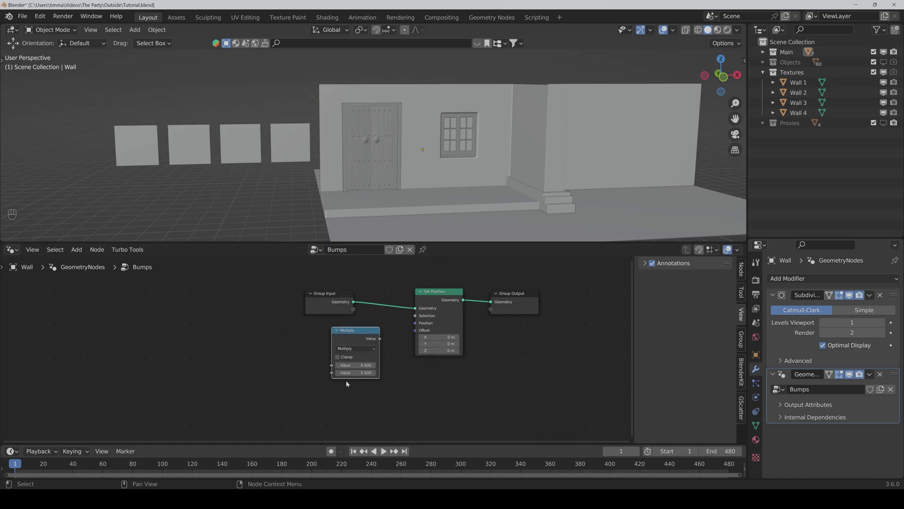
{"action": "left_click", "coordinate": [302, 362]}
Add a Color Ramp node left of the Multiply node
{"action": "key", "text": "shift+a"}
{"action": "left_click", "coordinate": [255, 287]}
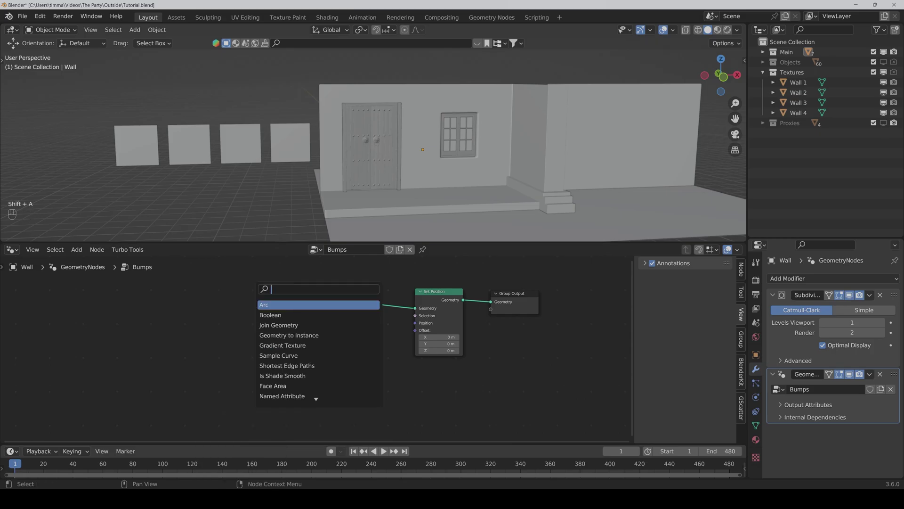
{"action": "type", "text": "color"}
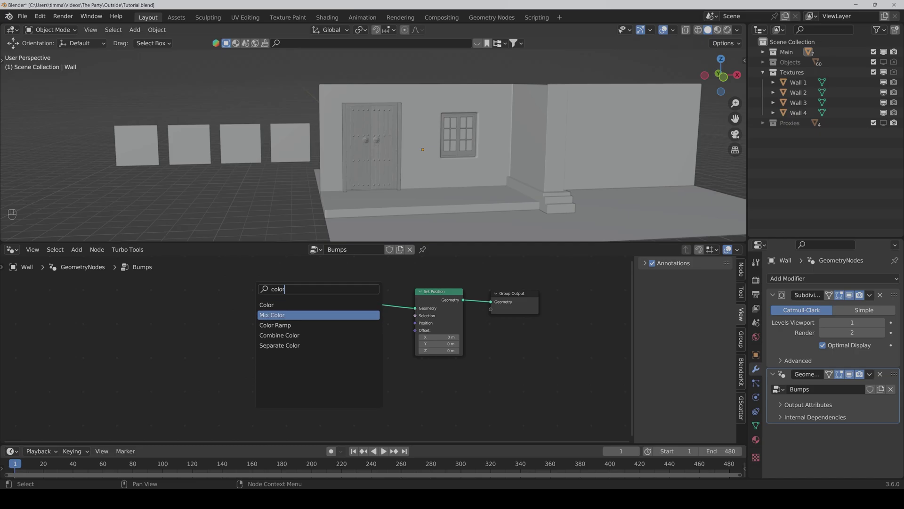
{"action": "key", "text": "Down"}
{"action": "key", "text": "Return"}
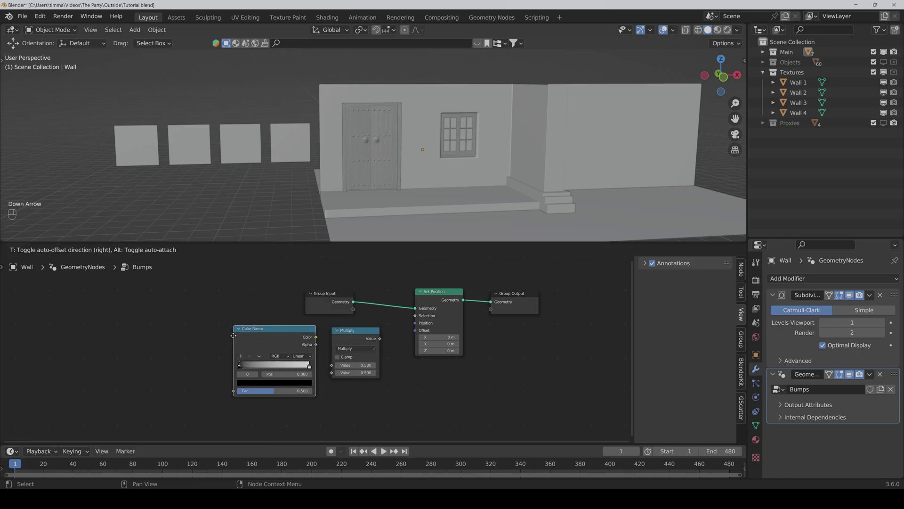
{"action": "left_click", "coordinate": [233, 338]}
Add a Noise Texture node left of the Color Ramp
{"action": "key", "text": "shift+a"}
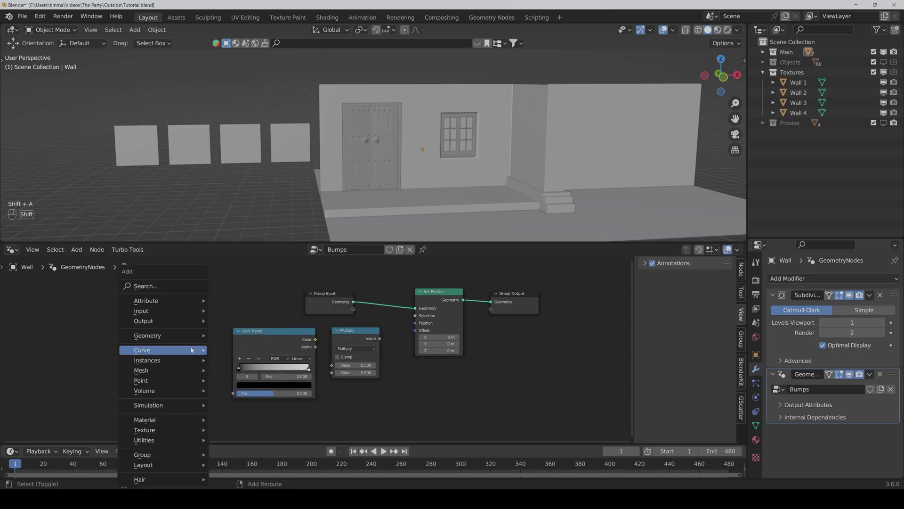
{"action": "left_click", "coordinate": [181, 286]}
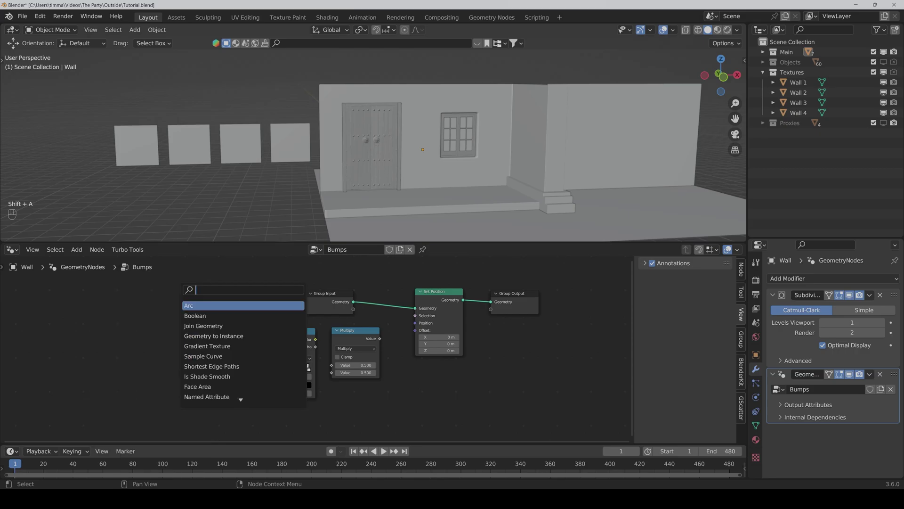
{"action": "type", "text": "noise"}
{"action": "key", "text": "Return"}
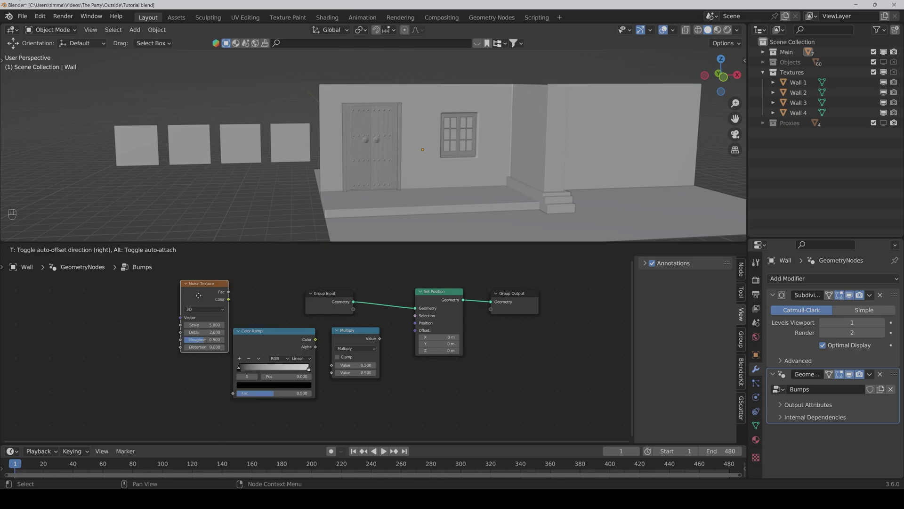
{"action": "left_click", "coordinate": [182, 346]}
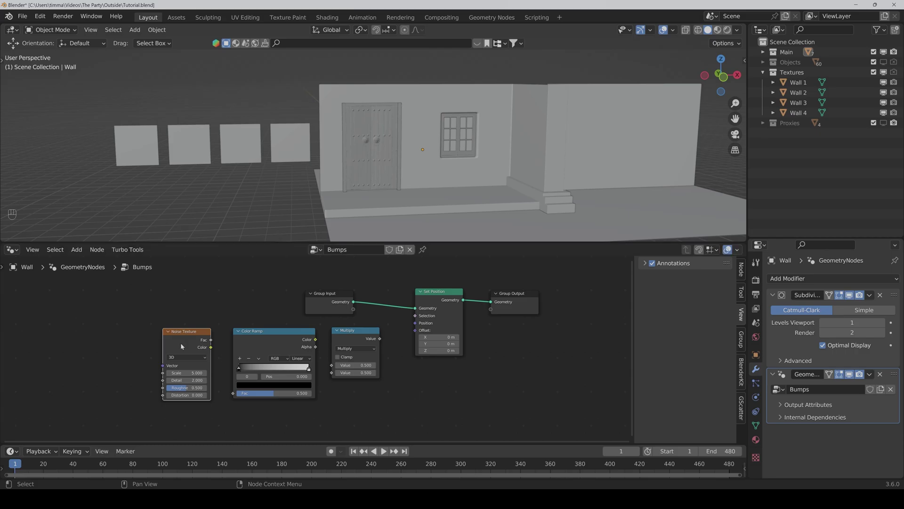
Link Noise Fac to Color Ramp, ramp Color to Multiply, and Multiply to Set Position Offset
{"action": "left_click_drag", "start_coordinate": [210, 340], "coordinate": [240, 395]}
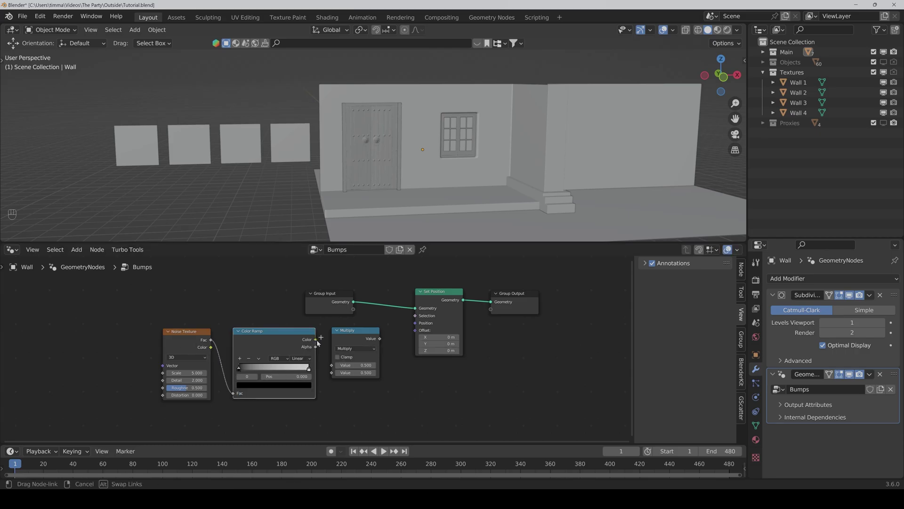
{"action": "left_click_drag", "start_coordinate": [315, 340], "coordinate": [334, 369]}
{"action": "middle_click_drag", "start_coordinate": [413, 358], "coordinate": [340, 369]}
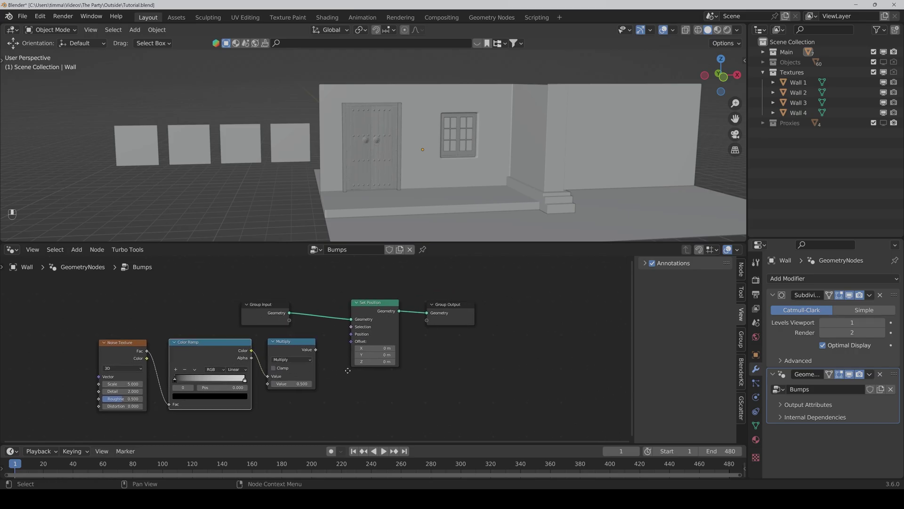
{"action": "left_click_drag", "start_coordinate": [307, 350], "coordinate": [343, 341]}
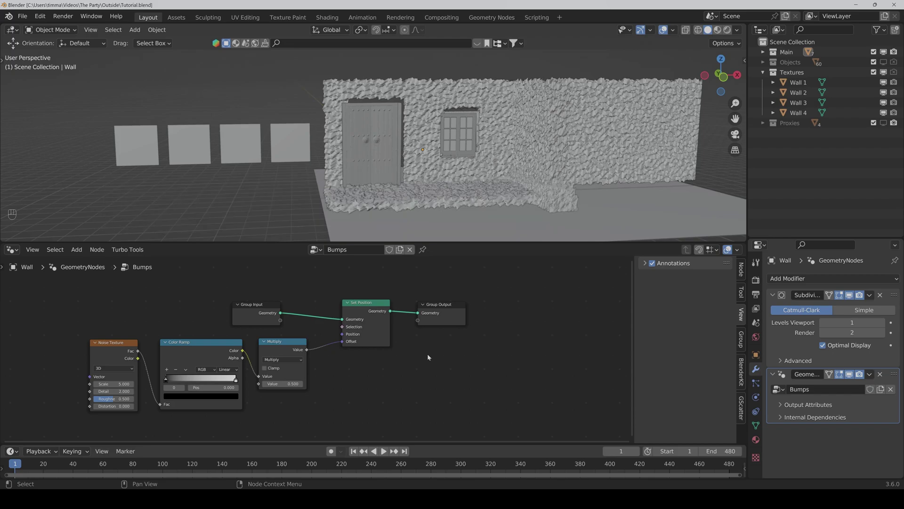
Set the Multiply node's second value to 0.02
{"action": "left_click", "coordinate": [289, 383]}
{"action": "key", "text": "BackSpace"}
{"action": "type", "text": ".02"}
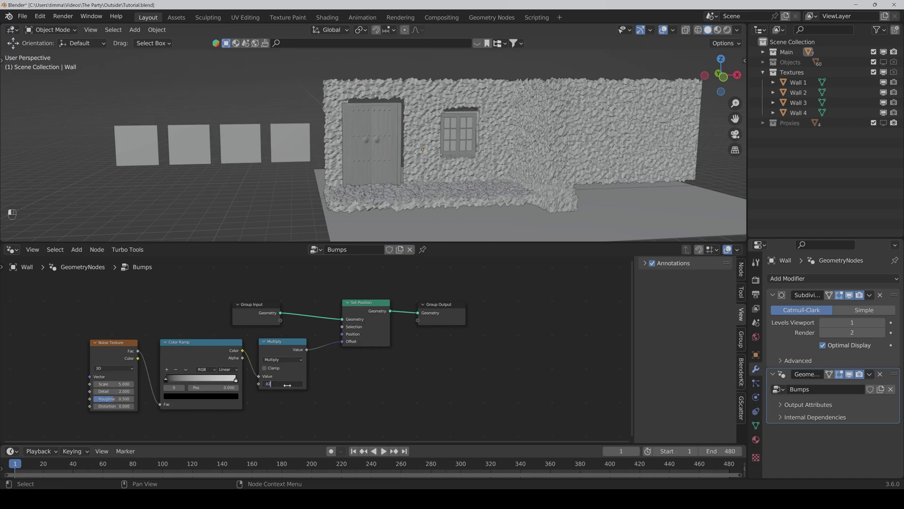
{"action": "key", "text": "Return"}
Move the Color Ramp black stop to position 0.600 for sparser bump patches
{"action": "left_click_drag", "start_coordinate": [735, 119], "coordinate": [735, 75]}
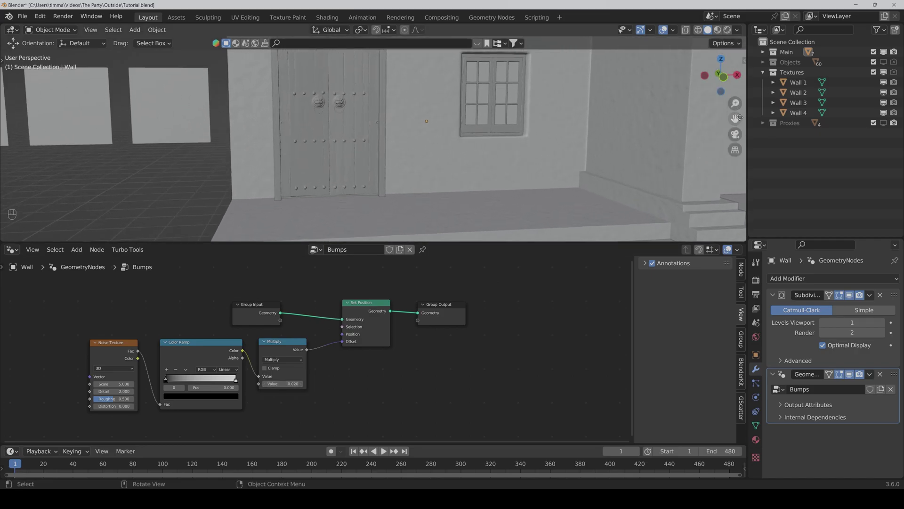
{"action": "left_click_drag", "start_coordinate": [735, 118], "coordinate": [700, 90]}
{"action": "scroll", "coordinate": [738, 109], "scroll_direction": "up", "scroll_amount": 1}
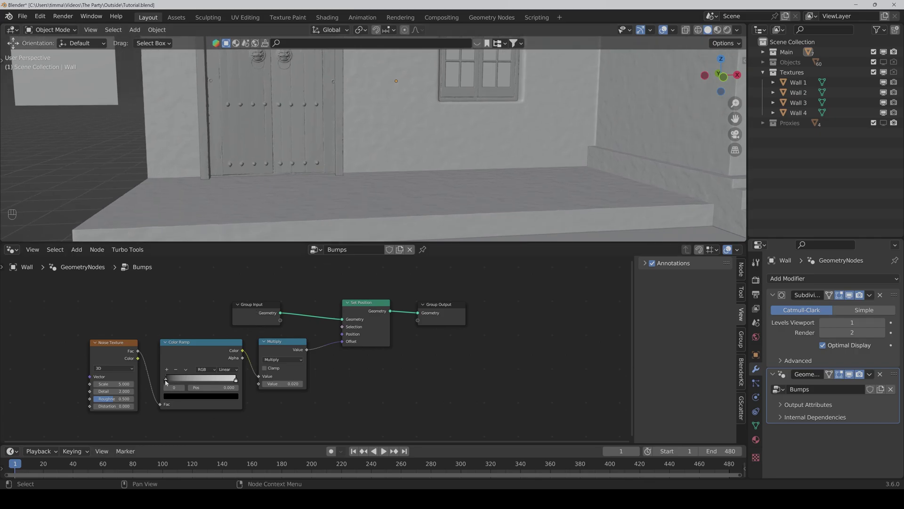
{"action": "left_click_drag", "start_coordinate": [177, 383], "coordinate": [212, 389]}
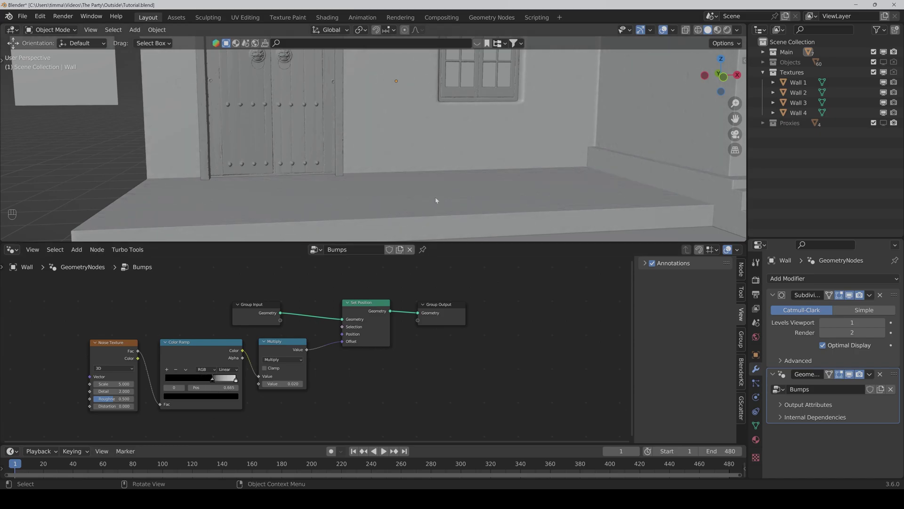
{"action": "middle_click_drag", "start_coordinate": [437, 197], "coordinate": [429, 229]}
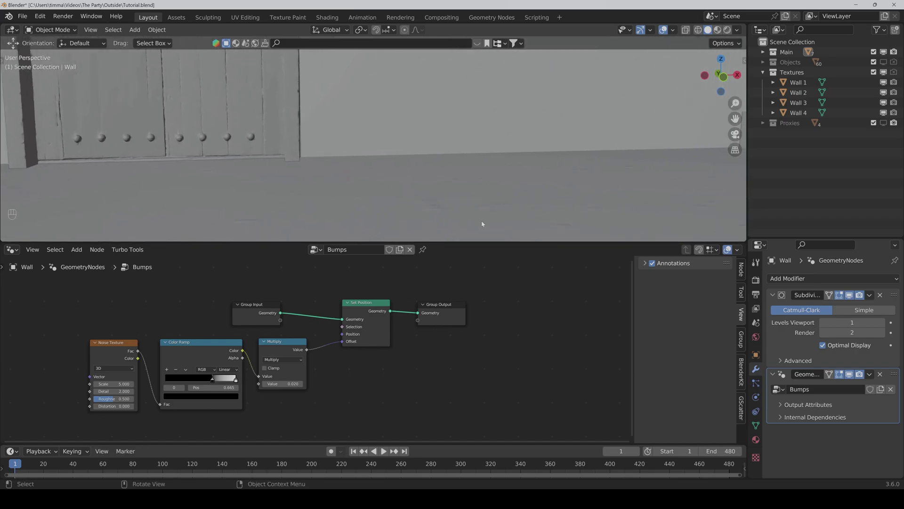
{"action": "left_click_drag", "start_coordinate": [212, 382], "coordinate": [185, 382]}
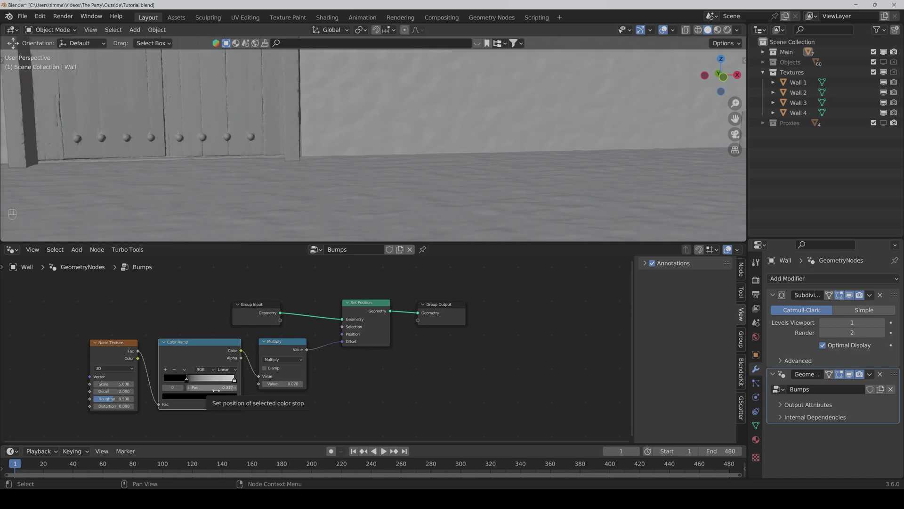
{"action": "left_click", "coordinate": [215, 390]}
{"action": "type", "text": ".6"}
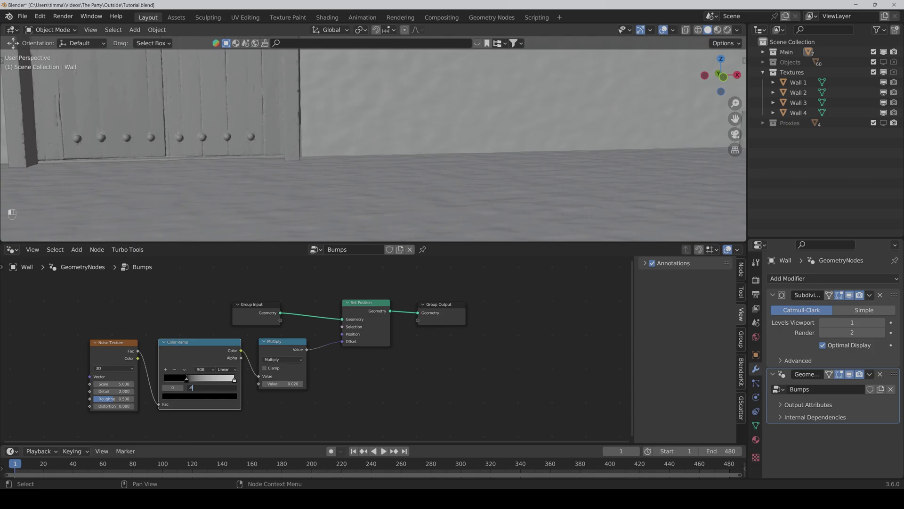
{"action": "key", "text": "Return"}
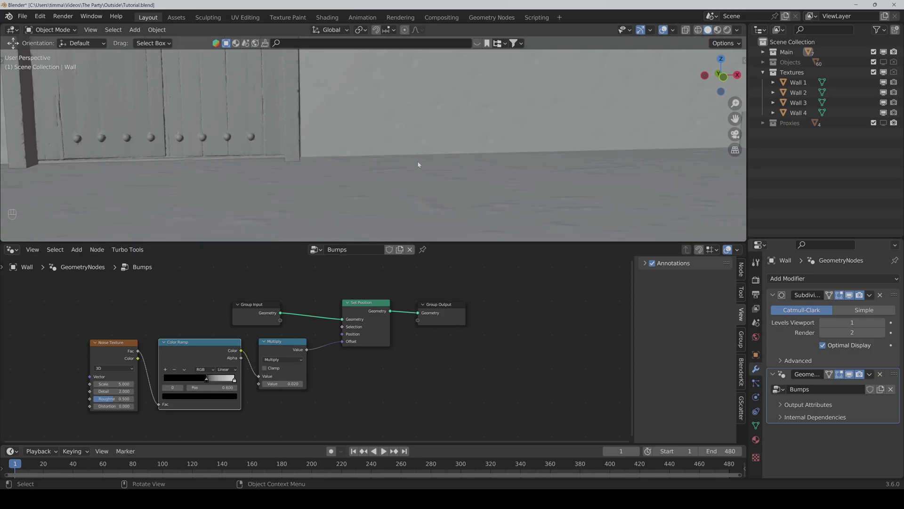
Set the bump Noise Texture Scale to 10 and inspect the bumps on the steps
{"action": "left_click", "coordinate": [113, 384]}
{"action": "type", "text": "10"}
{"action": "key", "text": "Return"}
{"action": "left_click_drag", "start_coordinate": [736, 103], "coordinate": [735, 163]}
{"action": "scroll", "coordinate": [735, 103], "scroll_direction": "up", "scroll_amount": 4}
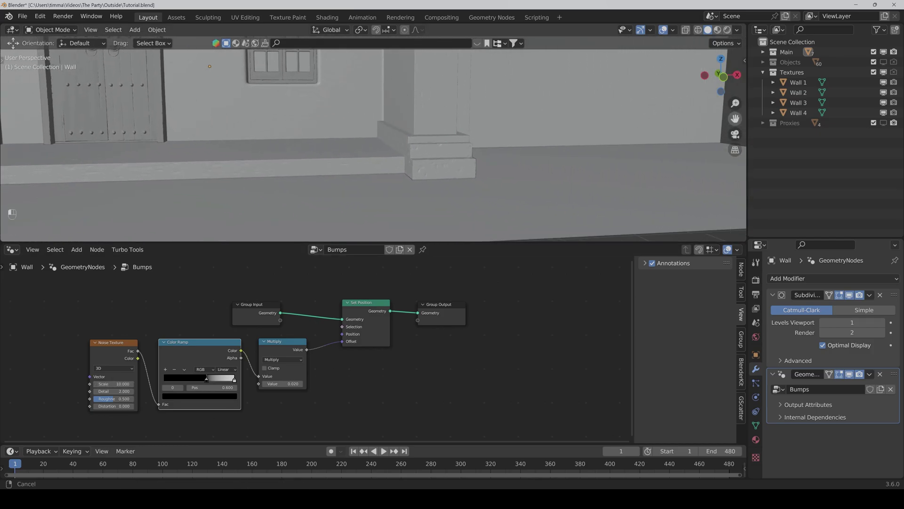
{"action": "left_click_drag", "start_coordinate": [735, 103], "coordinate": [735, 66]}
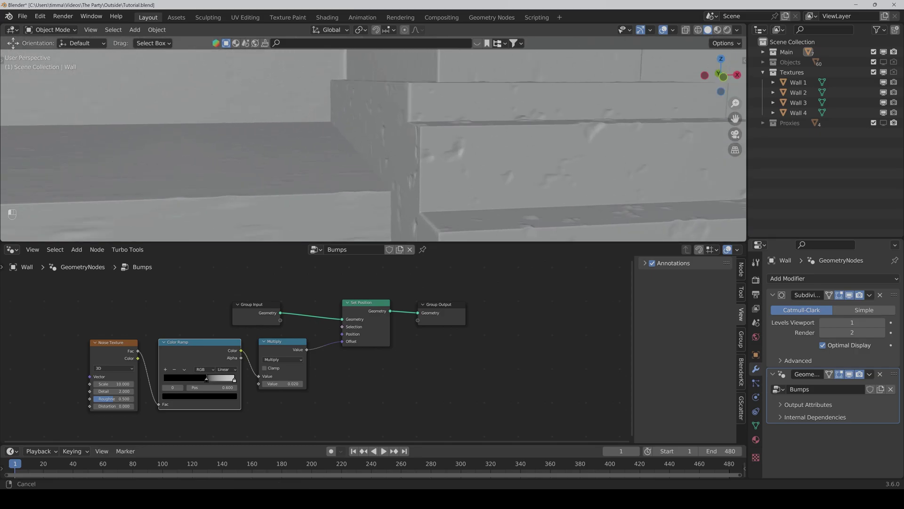
Render the final still of the facade with its door, window, plaster and brick walls
{"action": "key", "text": "F12"}
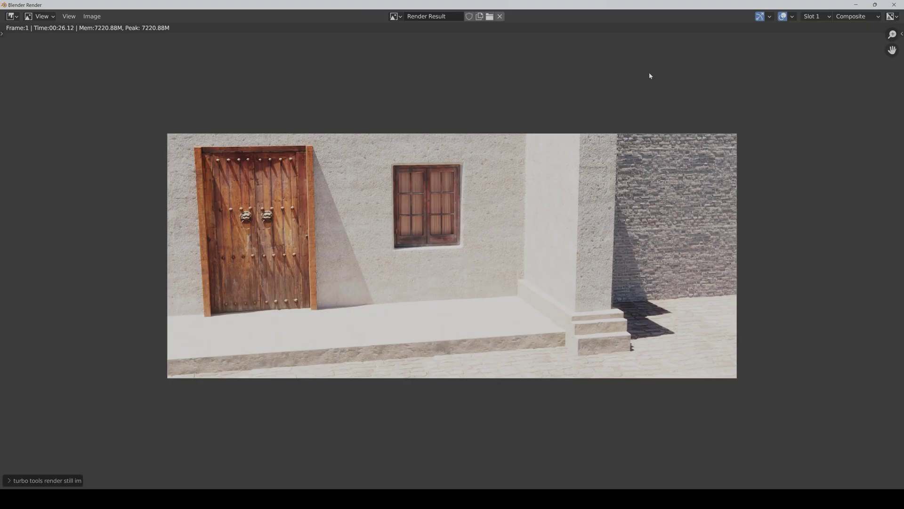